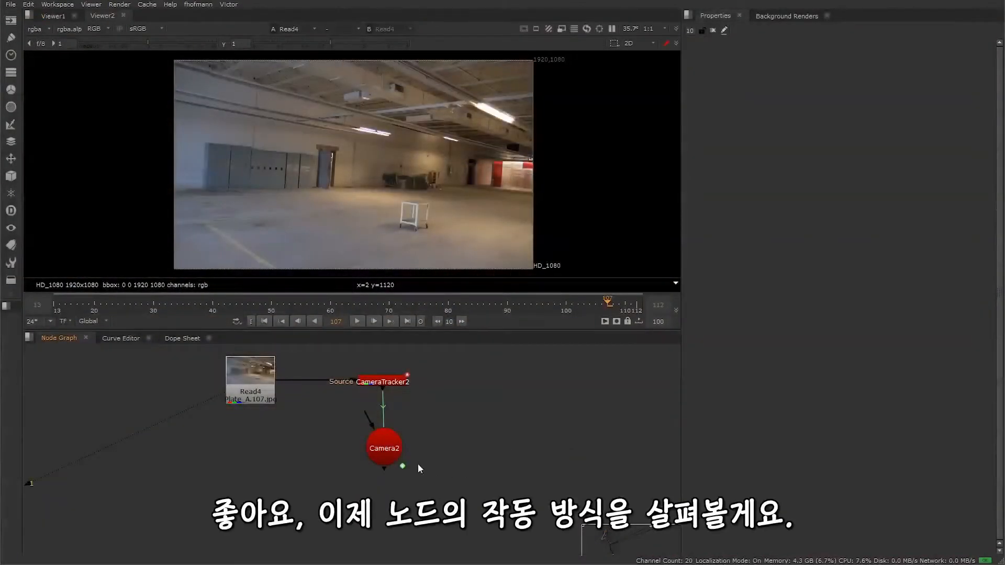
Step: Add a DepthGenerator node, connect its Camera input to Camera2 and its Source input to Read4, and route the source wire through a dot
key("Tab")
type("dep")
key("Return")
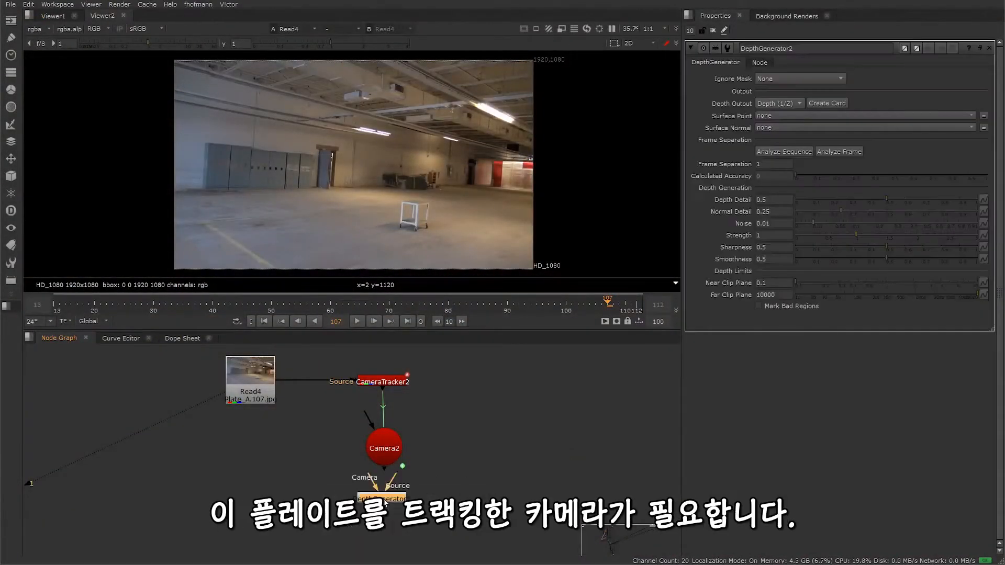
left_click_drag(384, 501, 383, 446)
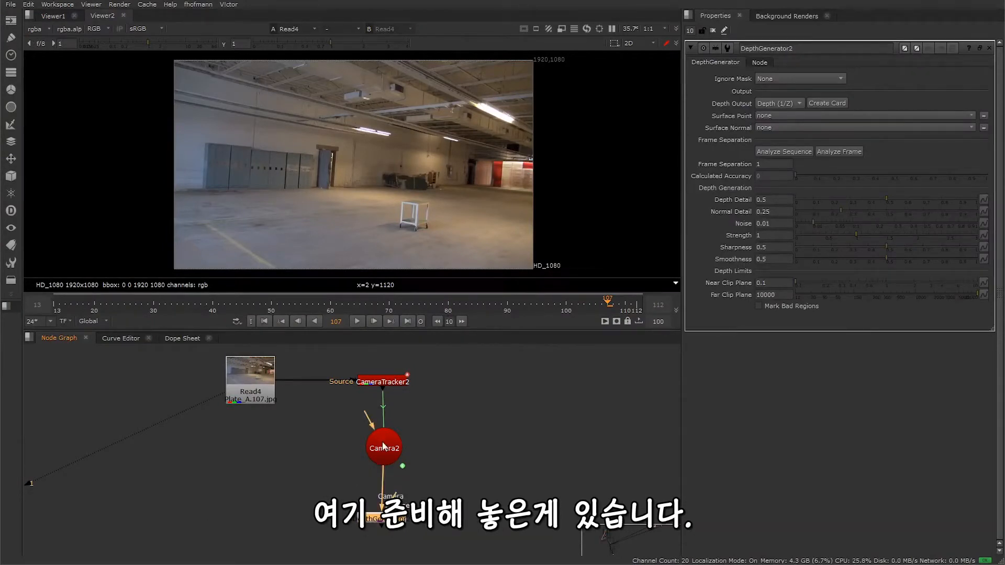
left_click_drag(396, 499, 258, 383)
left_click_drag(329, 460, 250, 514, "ctrl")
Step: View the DepthGenerator's depth layer as the red channel only, with viewer gain 0.2 and gamma 0.72
left_click(376, 521)
key("1")
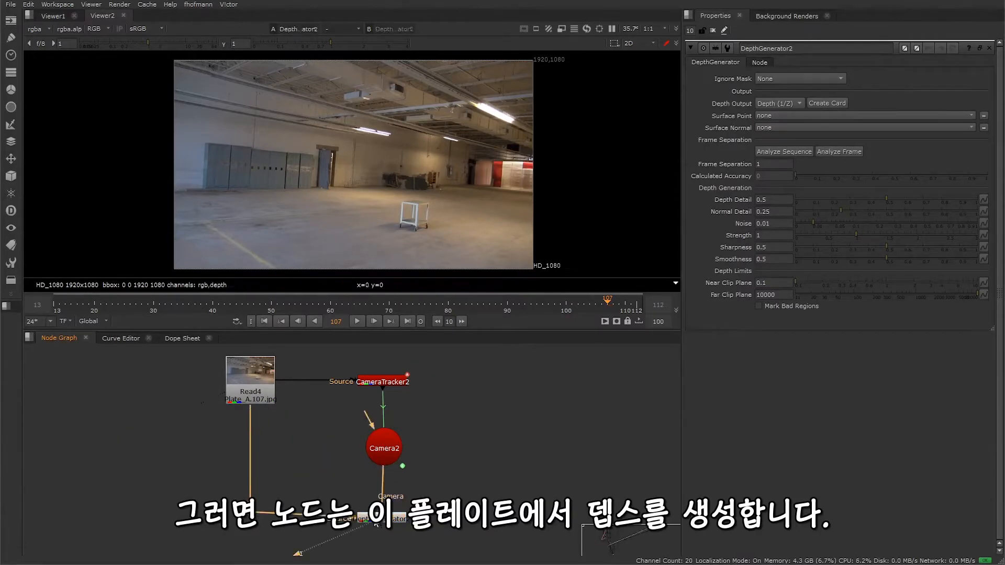
left_click(35, 29)
left_click(55, 84)
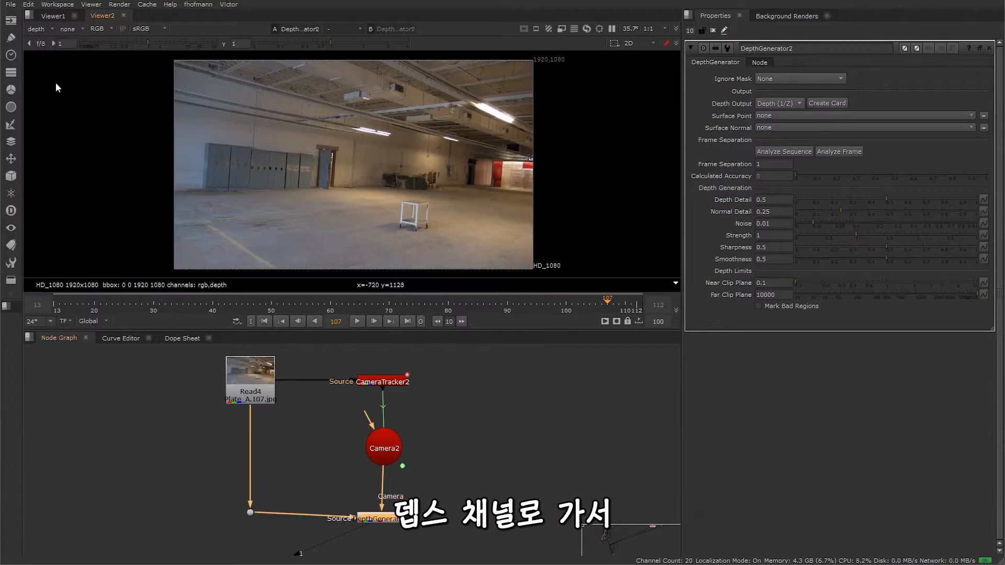
left_click_drag(144, 43, 122, 44)
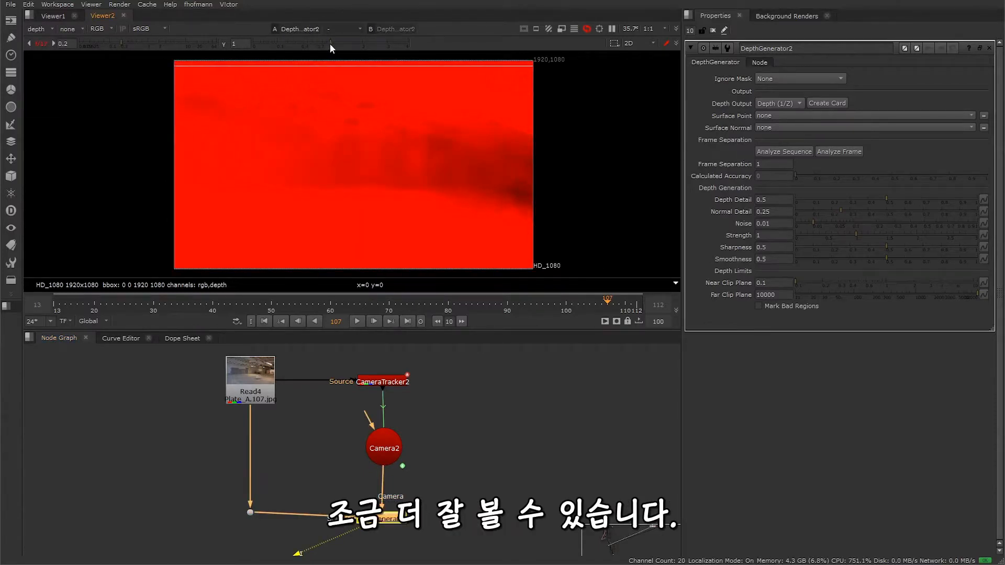
left_click_drag(330, 44, 319, 43)
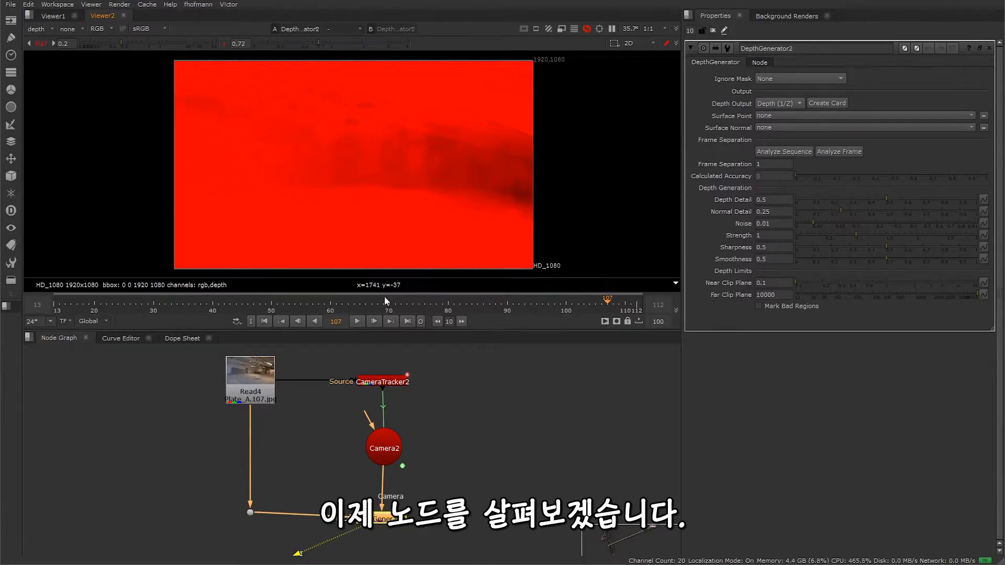
key("r")
left_click(396, 526)
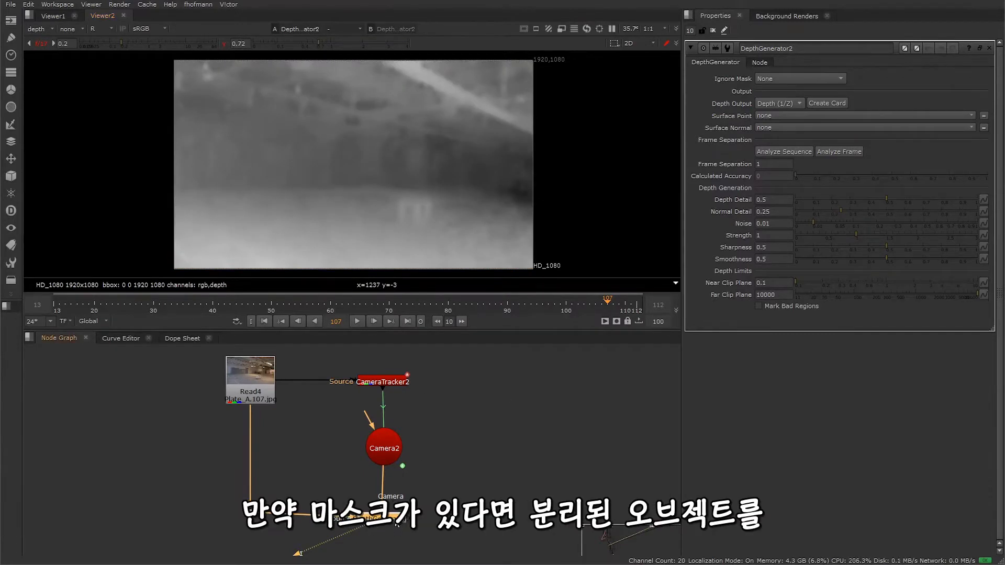
Step: Review the DepthGenerator's Ignore Mask choices, choose None, and look at the Depth Output options
mouse_move(834, 75)
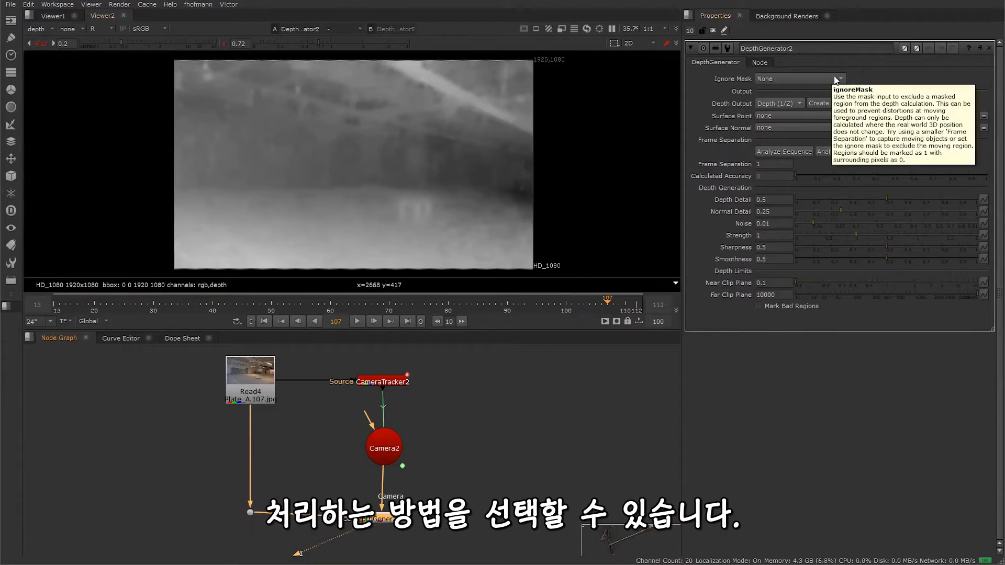
left_click(813, 75)
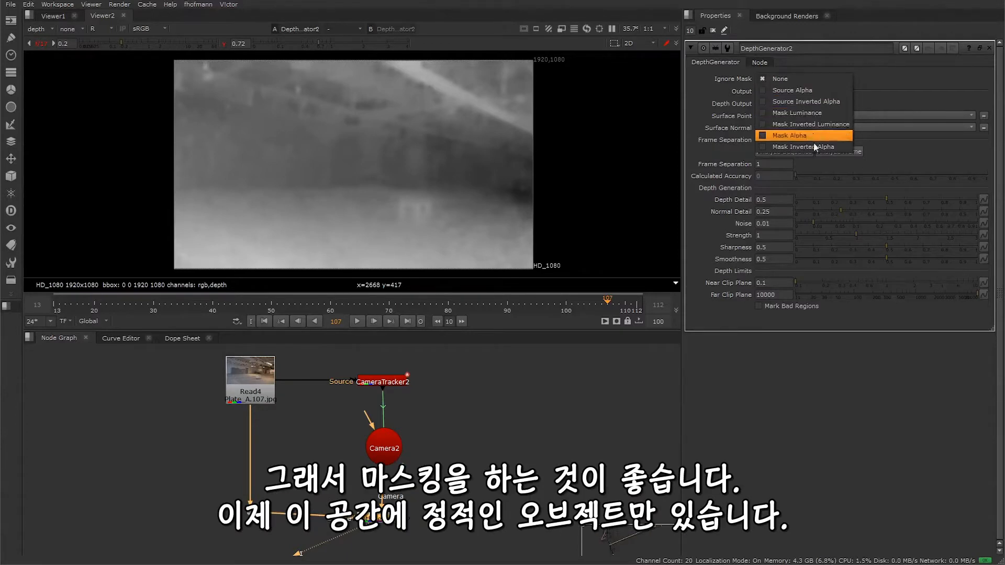
left_click(811, 82)
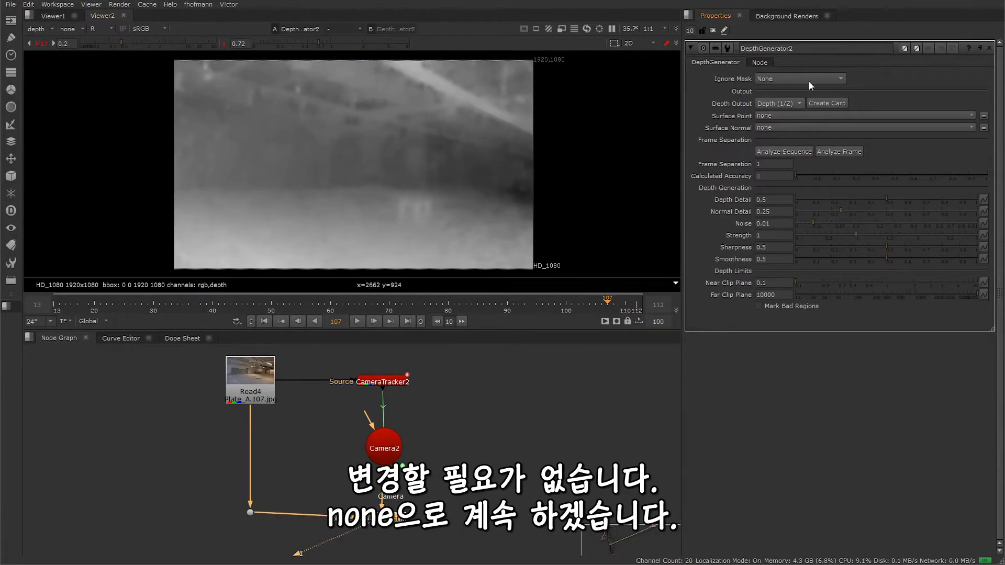
left_click(780, 104)
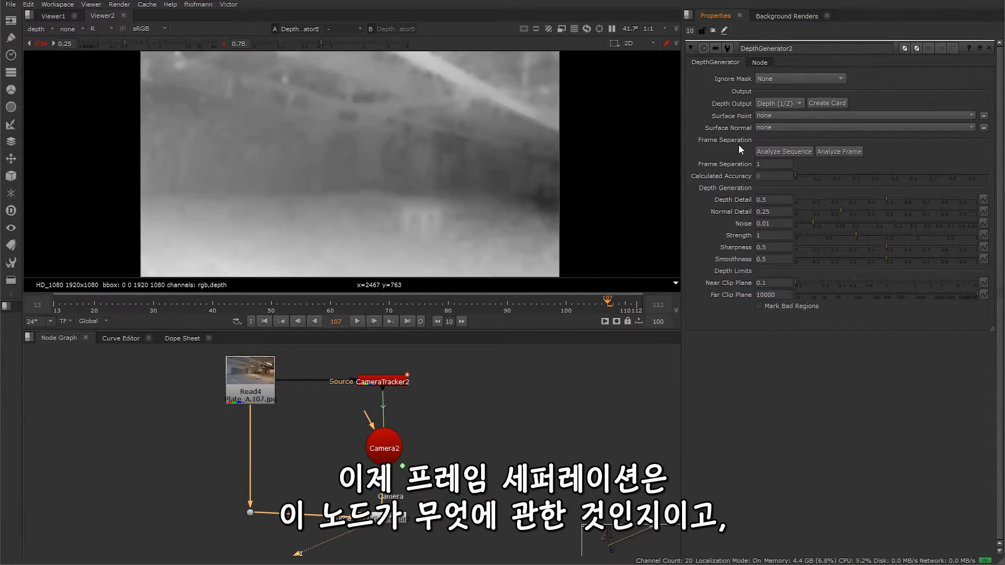
Step: Set the DepthGenerator's frame separation to 2 and check the resulting depth at frame 100
left_click_drag(769, 165, 702, 164)
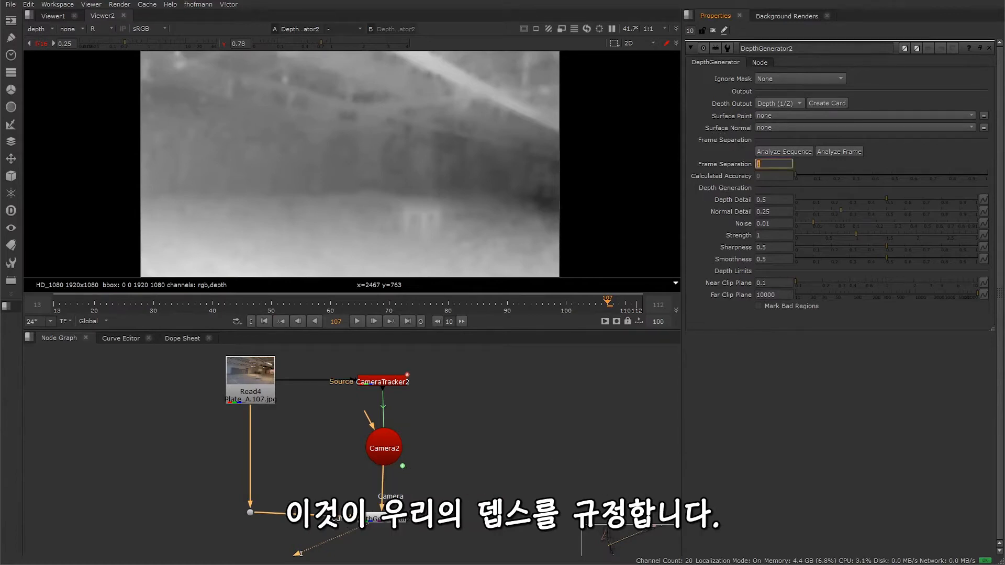
type("2")
left_click(831, 403)
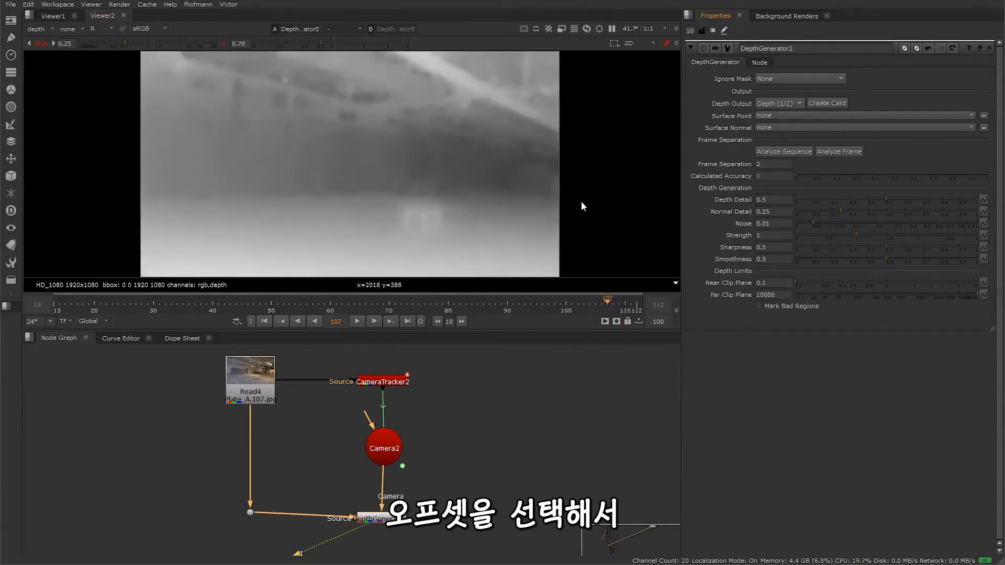
left_click_drag(606, 300, 566, 303)
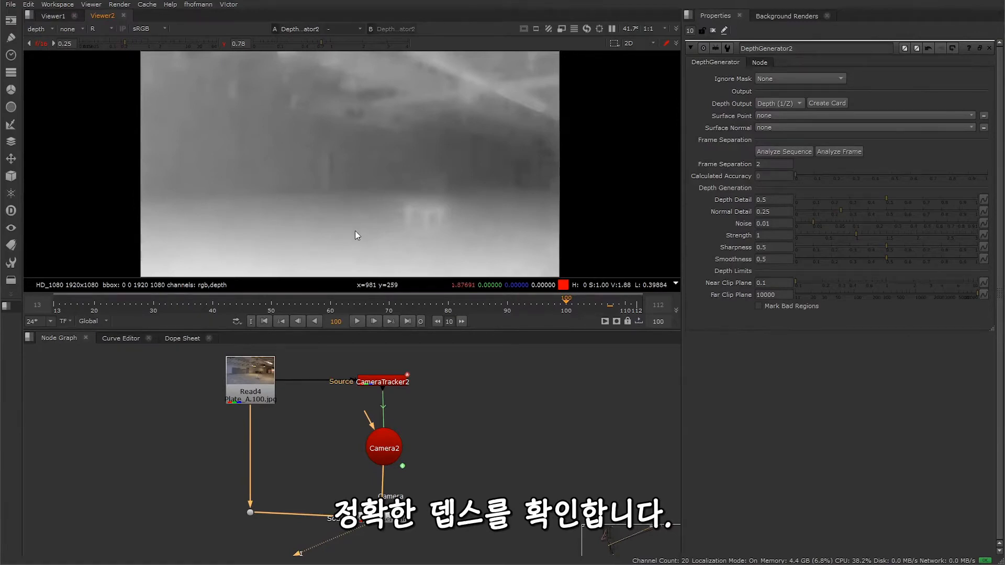
Step: Reset the viewer exposure, view the Read4 plate in full-colour rgba, and scrub through the footage to frame 90
left_click(38, 43)
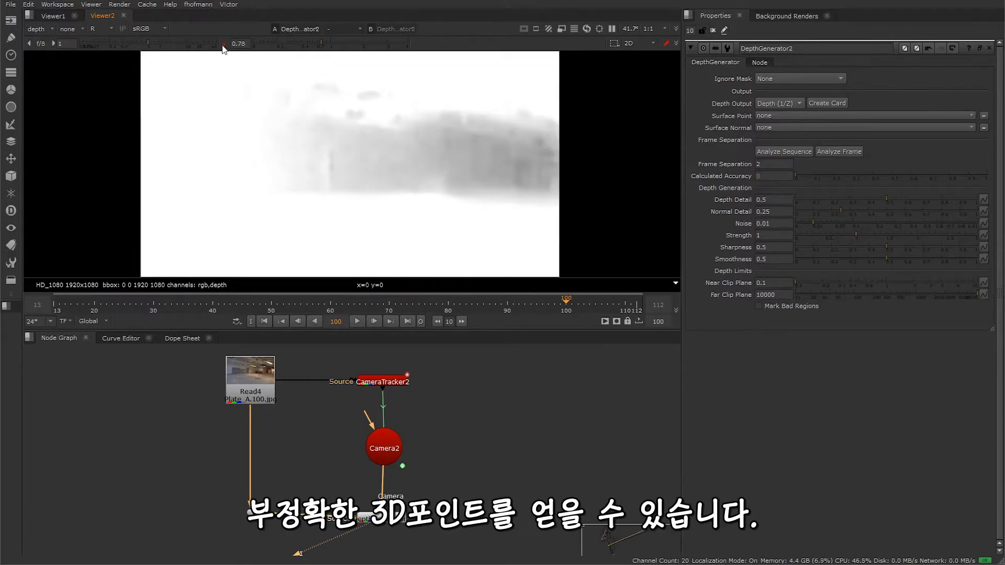
left_click(35, 29)
left_click(49, 59)
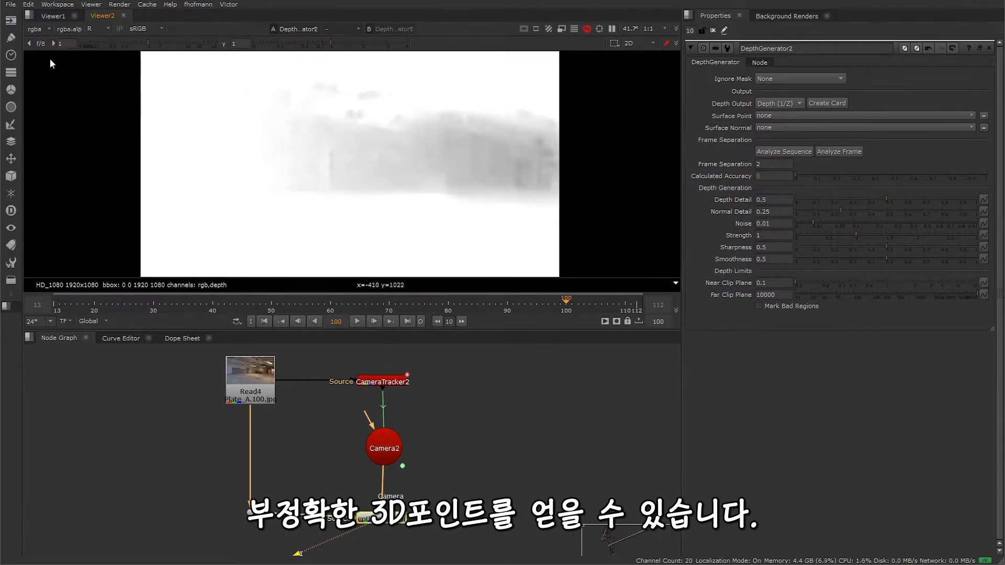
left_click(258, 393)
key("1")
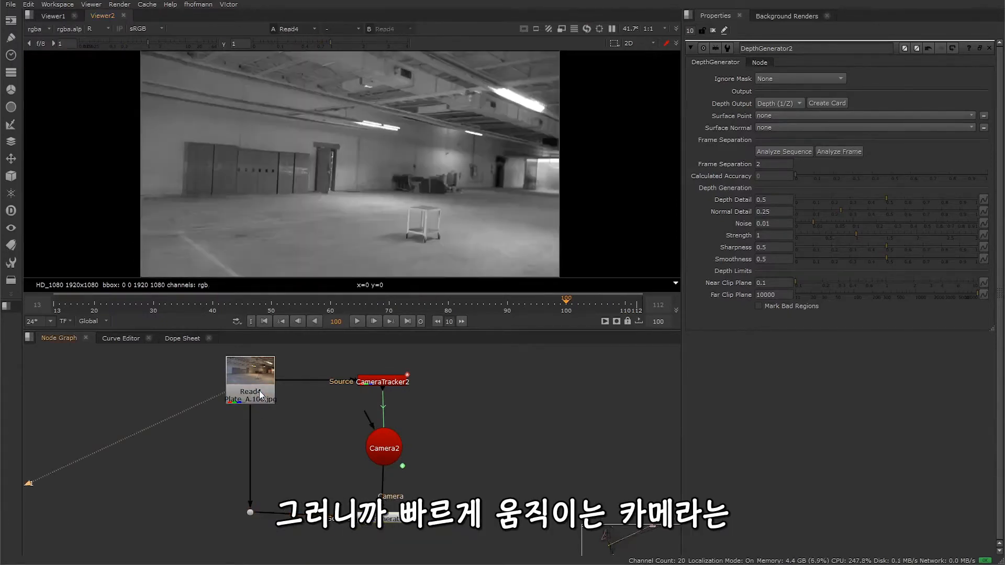
key("r")
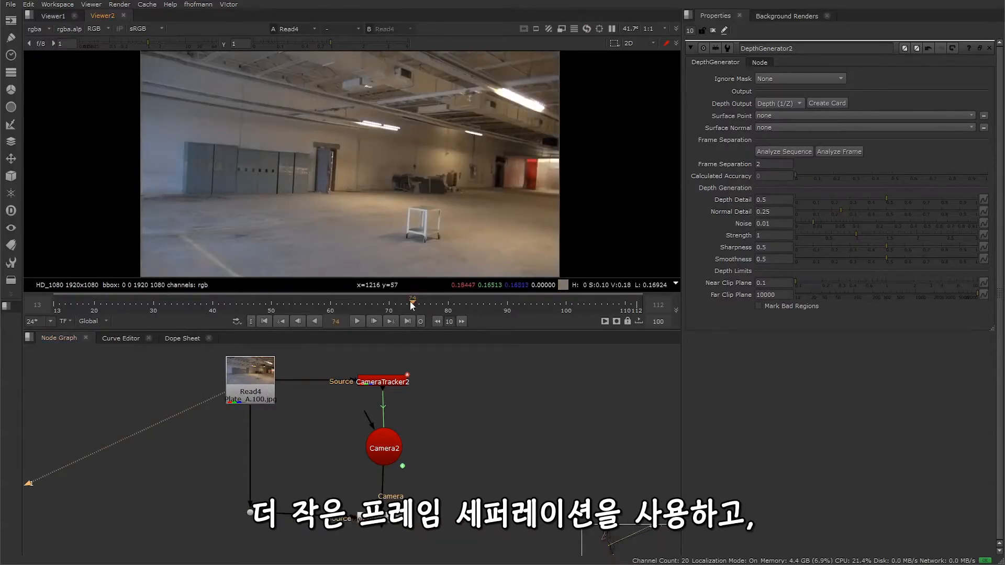
left_click_drag(410, 301, 506, 323)
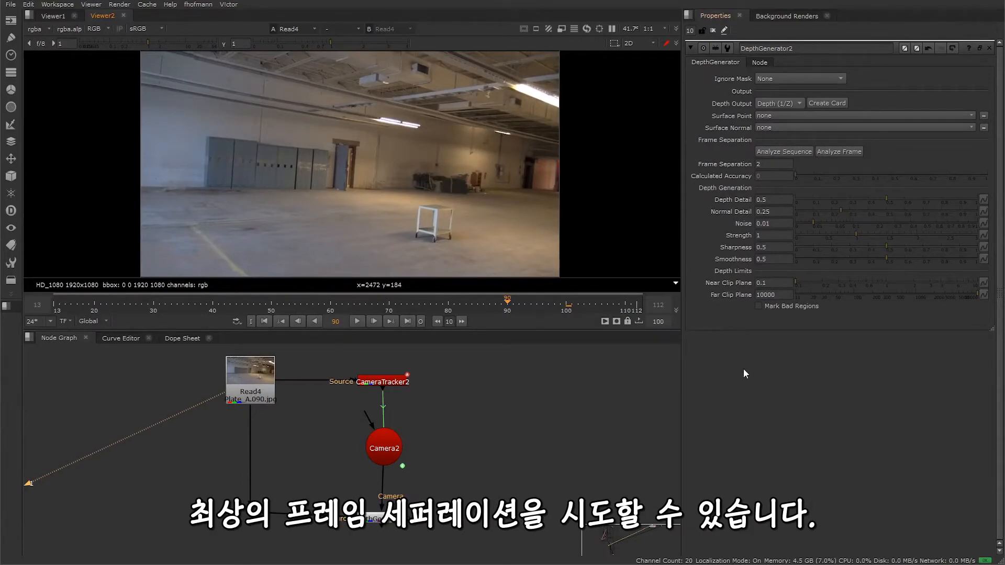
Step: Analyze the whole sequence for the best frame separation and check the calculated accuracy at frames 101 and 67
left_click(784, 151)
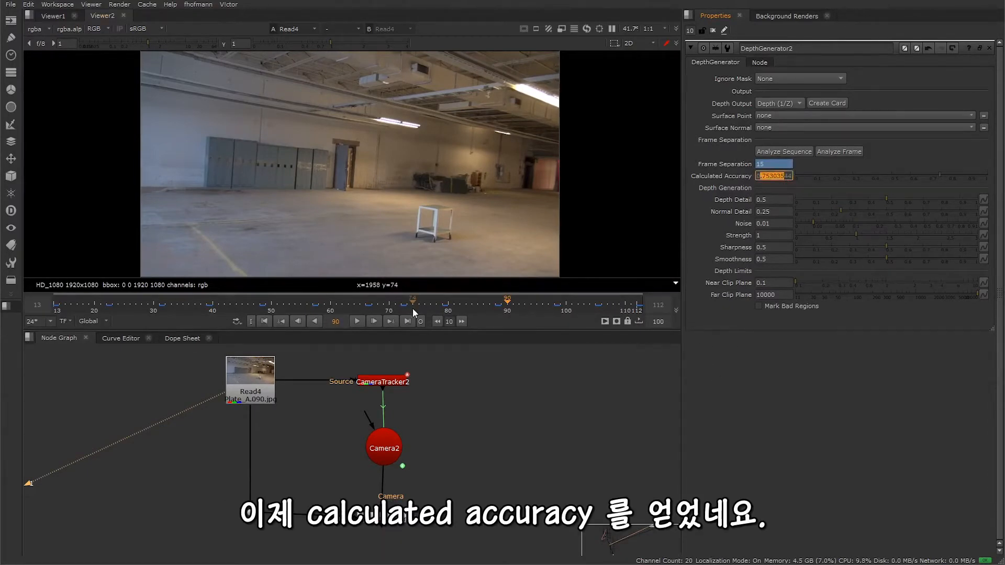
left_click_drag(413, 308, 572, 310)
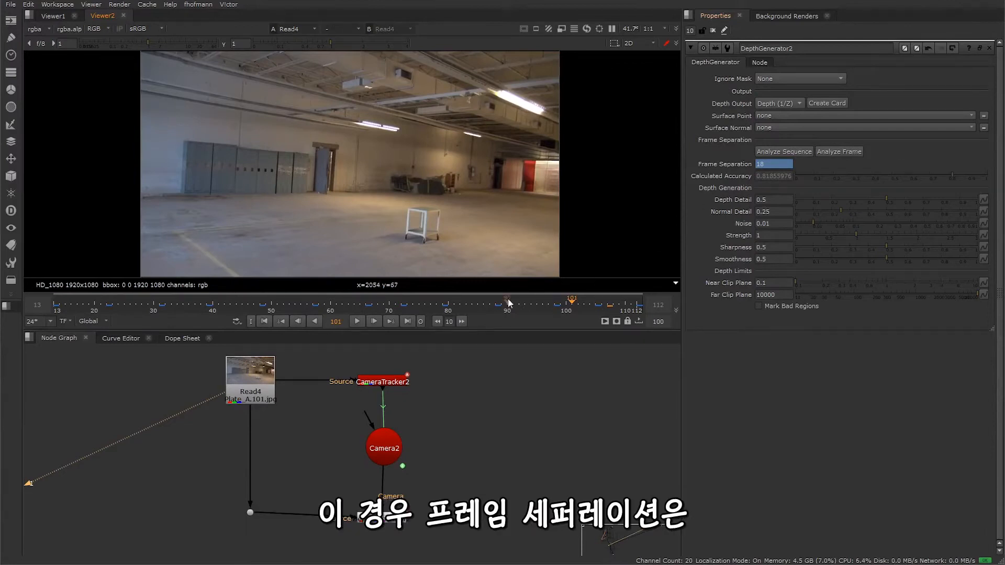
left_click_drag(510, 307, 372, 309)
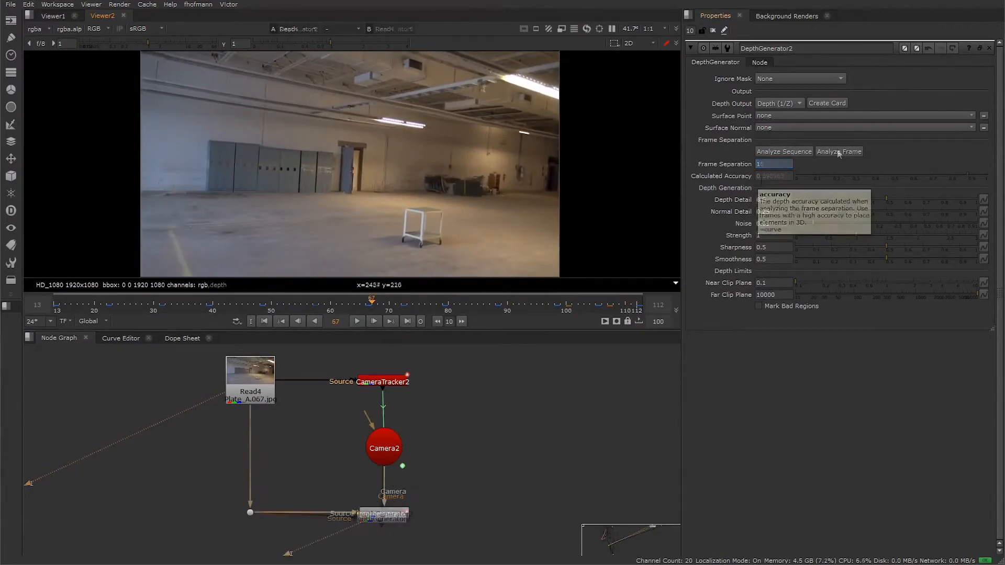
Step: Analyze the frame separation at frame 67 and view the depth layer's red channel with viewer gain 0.18 and gamma 0.54
left_click(837, 153)
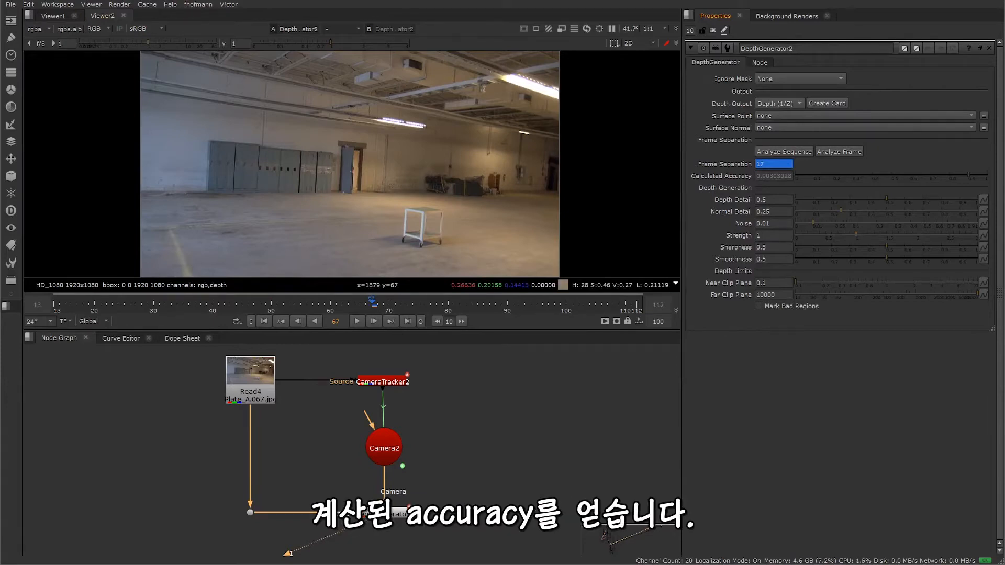
left_click(41, 26)
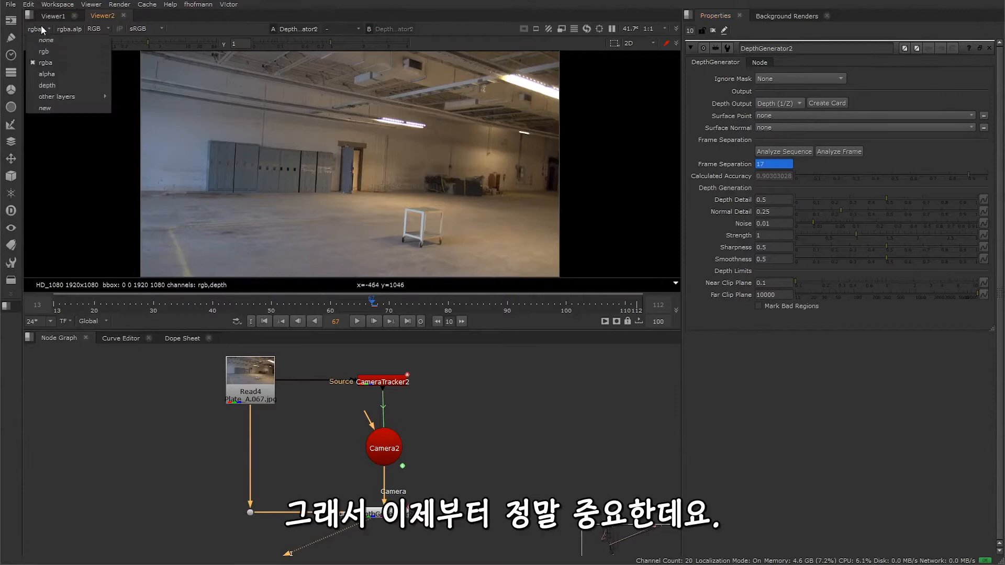
left_click(51, 85)
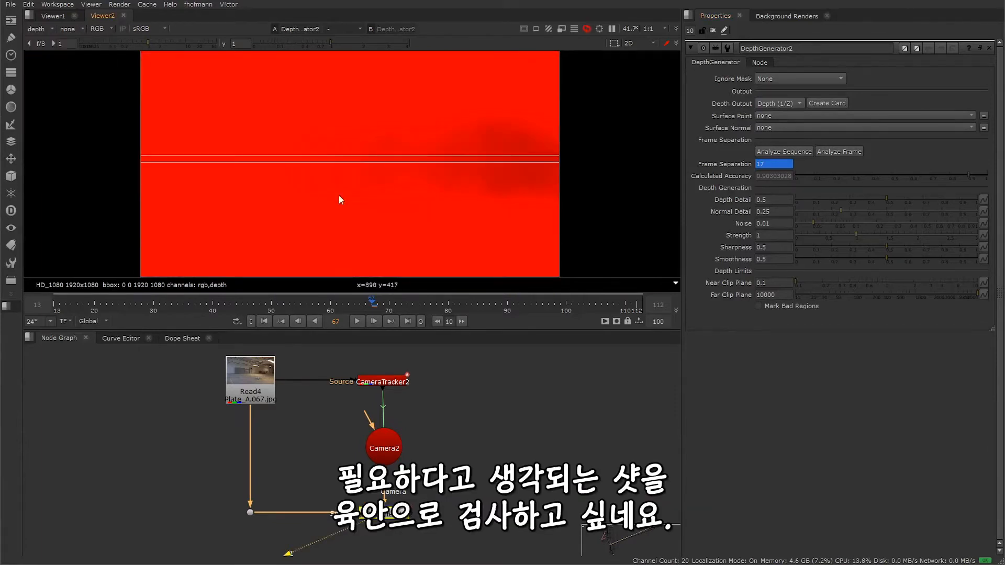
key("r")
left_click_drag(151, 45, 119, 43)
left_click_drag(330, 44, 311, 46)
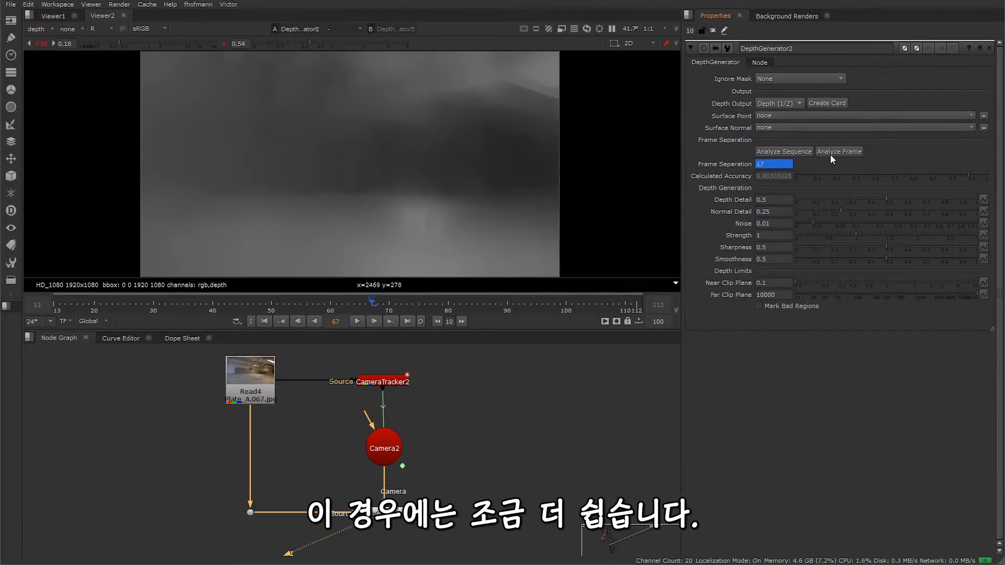
Step: Go to frame 93 and analyze the frame separation for that frame
left_click(525, 303)
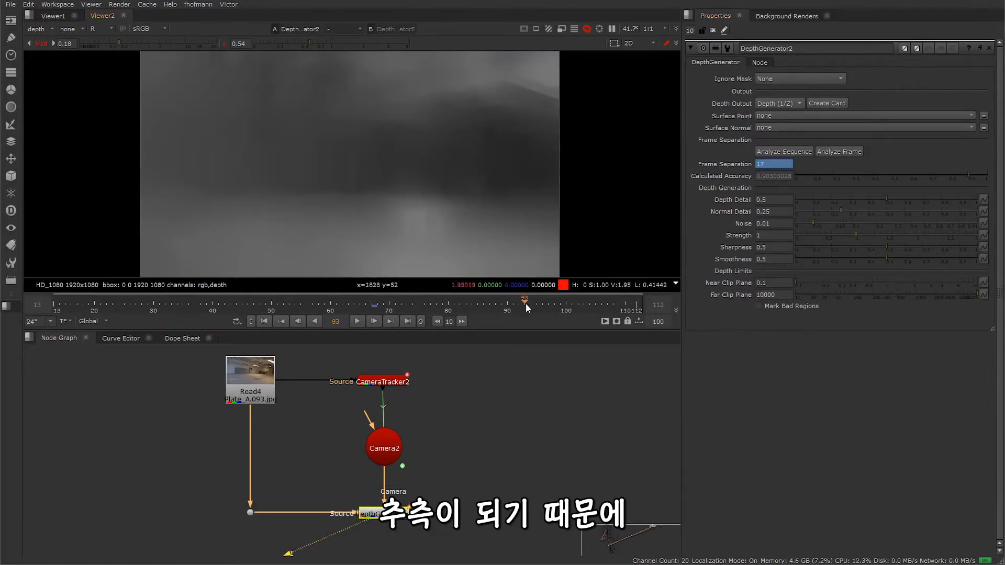
left_click(839, 152)
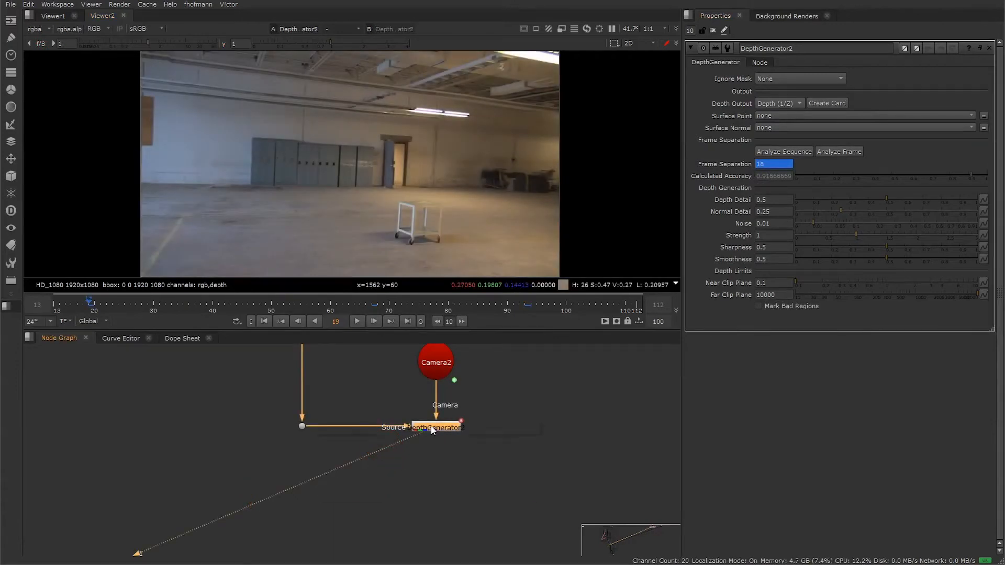
Step: Add a Shuffle node after the DepthGenerator and route depth.Z into the red, green, blue and alpha outputs
key("Tab")
type("shuffle")
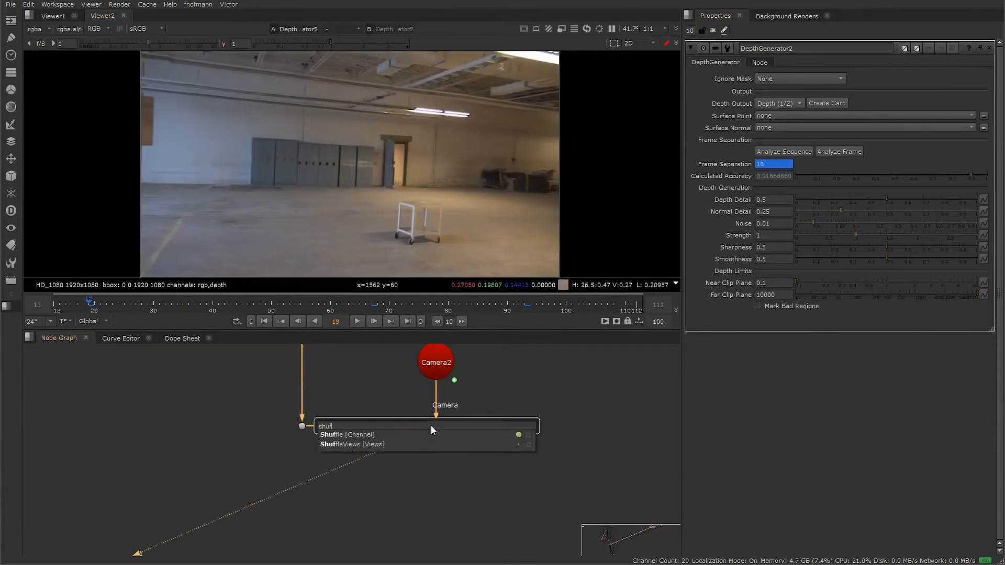
key("Return")
left_click(761, 108)
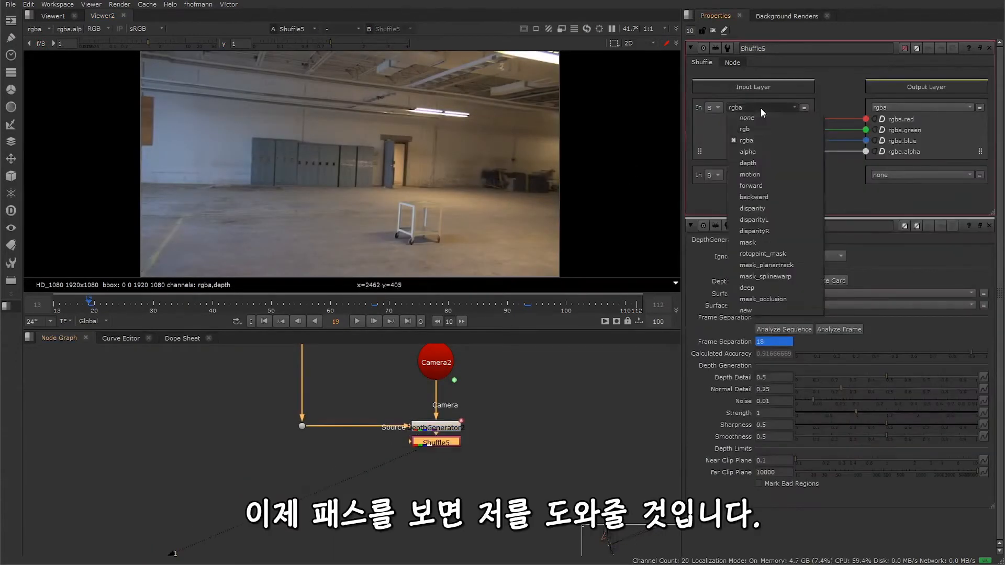
left_click(752, 165)
left_click_drag(814, 119, 867, 140, "ctrl+shift")
Step: Add an Invert node below the Shuffle, connect it to the Shuffle's output, and append a Grade node after it
left_click(447, 478)
key("Tab")
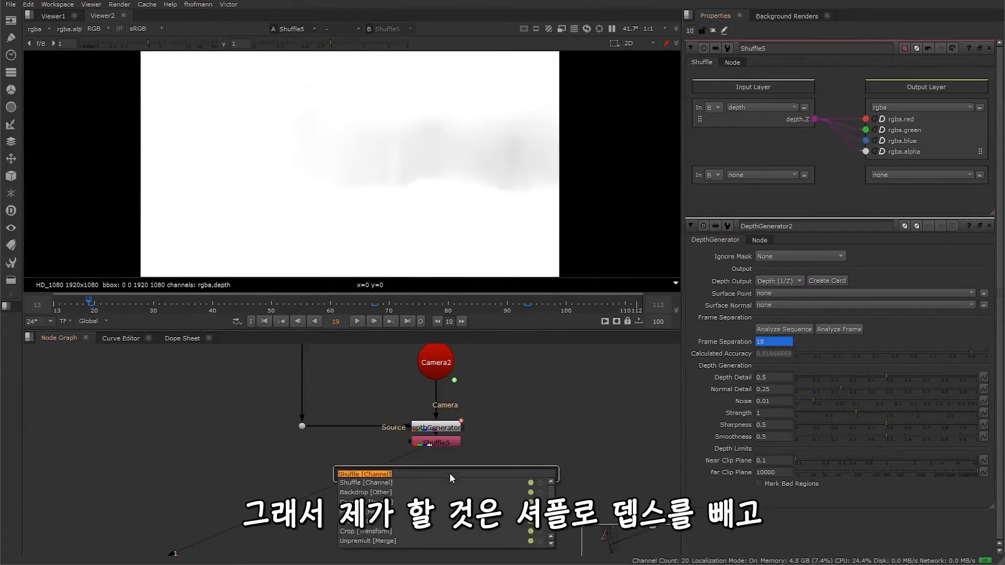
type("inver")
key("Return")
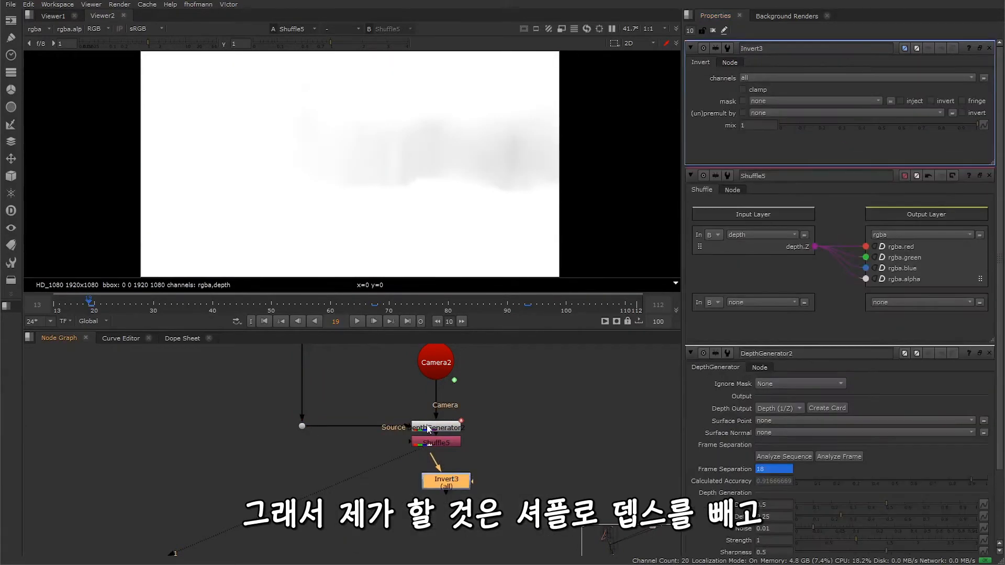
left_click_drag(458, 487, 450, 485)
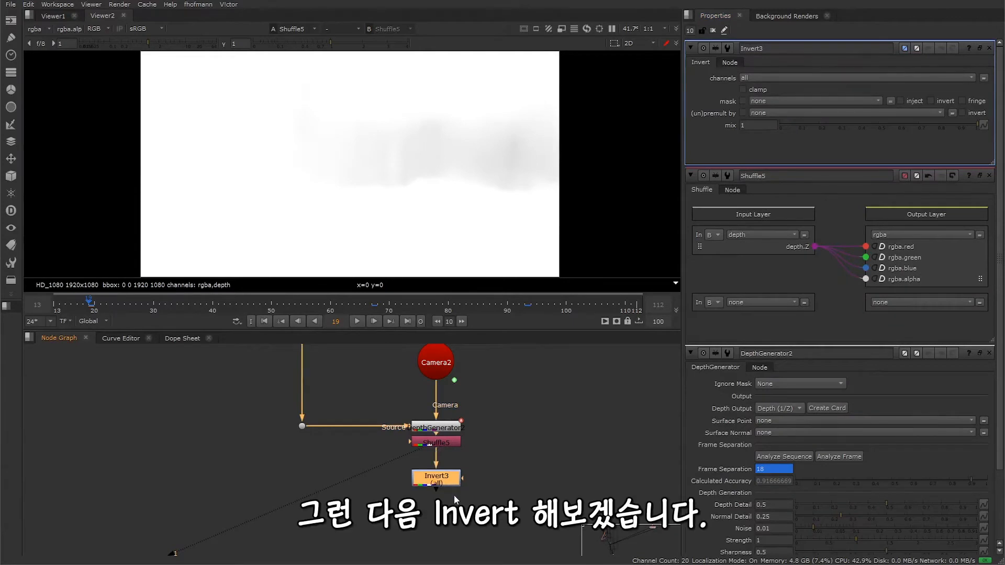
key("g")
middle_click_drag(347, 477, 402, 419)
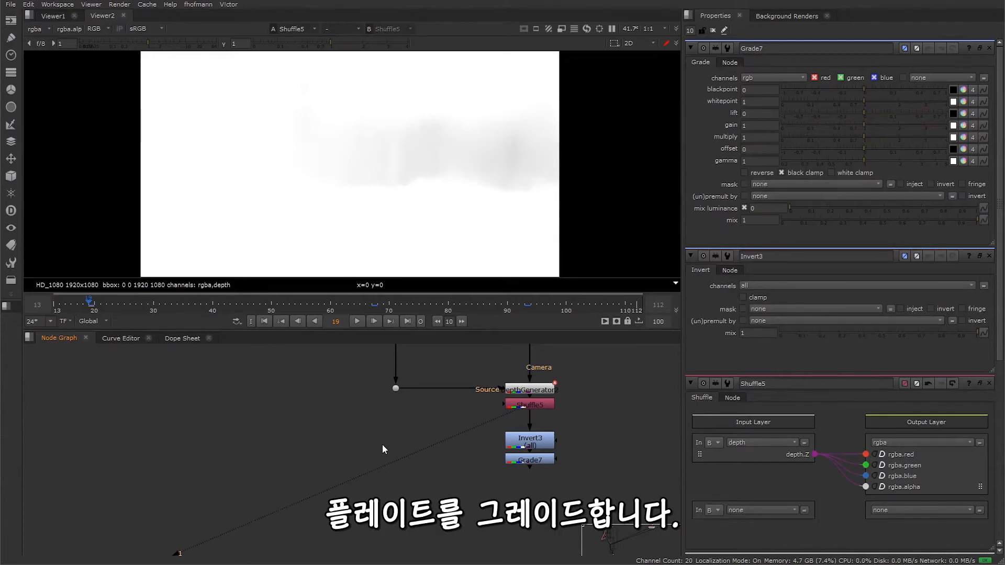
Step: Add a separate Grade node for the plate and connect its input to the dot on the DepthGenerator's source line
key("g")
middle_click_drag(391, 443, 353, 526)
left_click_drag(352, 526, 374, 487)
middle_click_drag(373, 487, 362, 355)
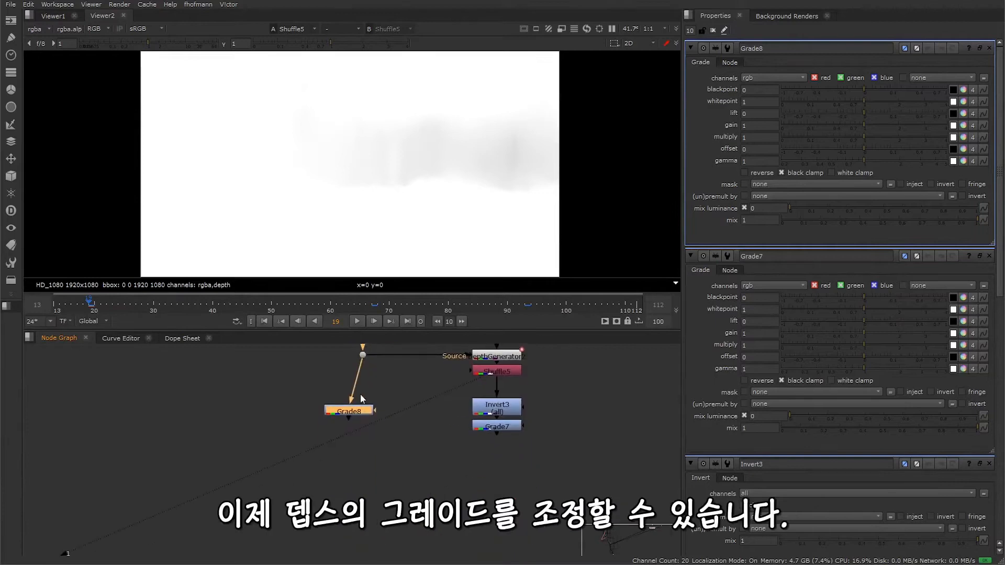
Step: Connect Grade8's mask input to the output of Grade7 and show Grade8 in the viewer
left_click_drag(359, 412, 491, 439)
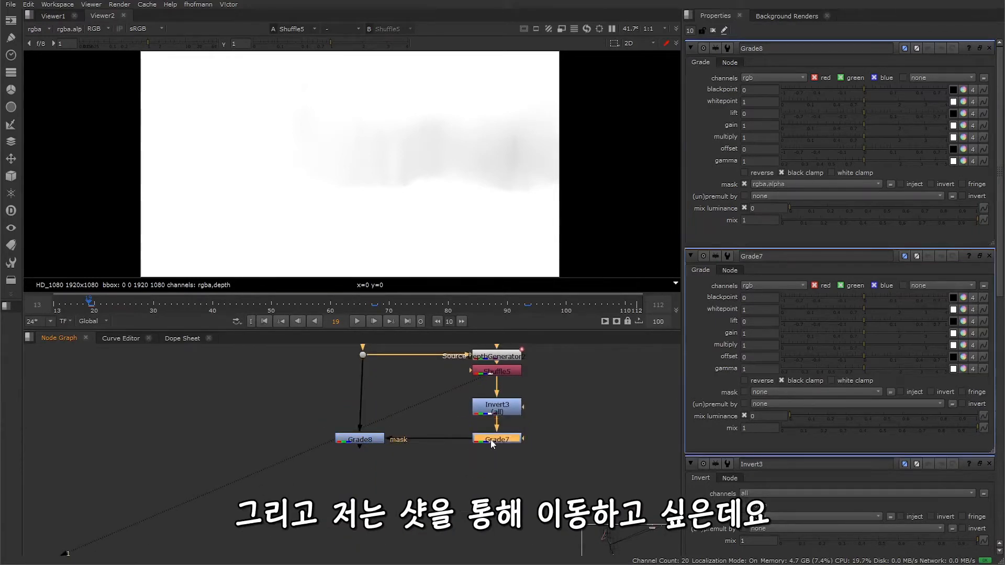
left_click(360, 439)
key("1")
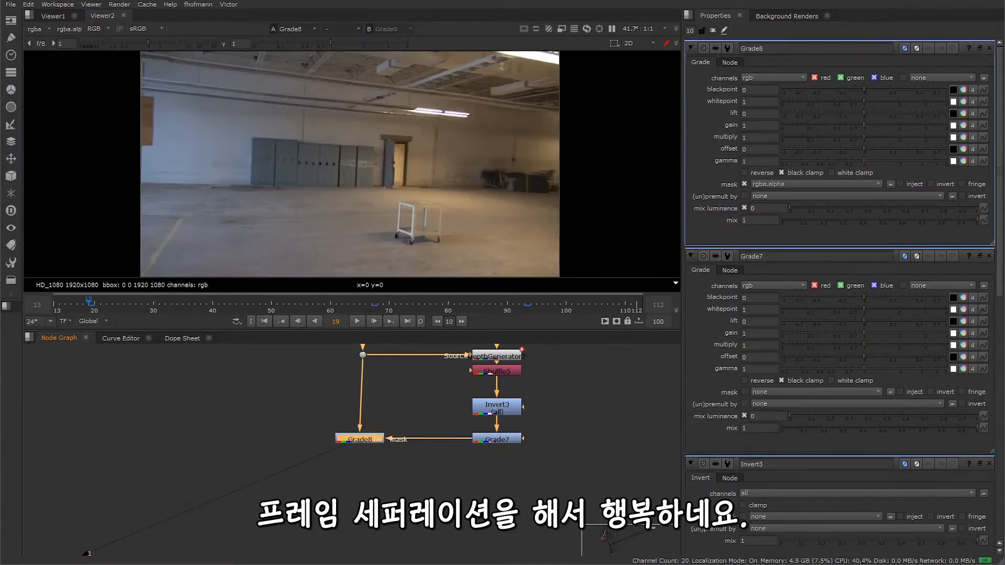
Step: Tint Grade8's gamma orange with red 1, green about 0.466 and blue 0, and check the grade on another frame
left_click(963, 161)
left_click_drag(718, 176, 954, 58)
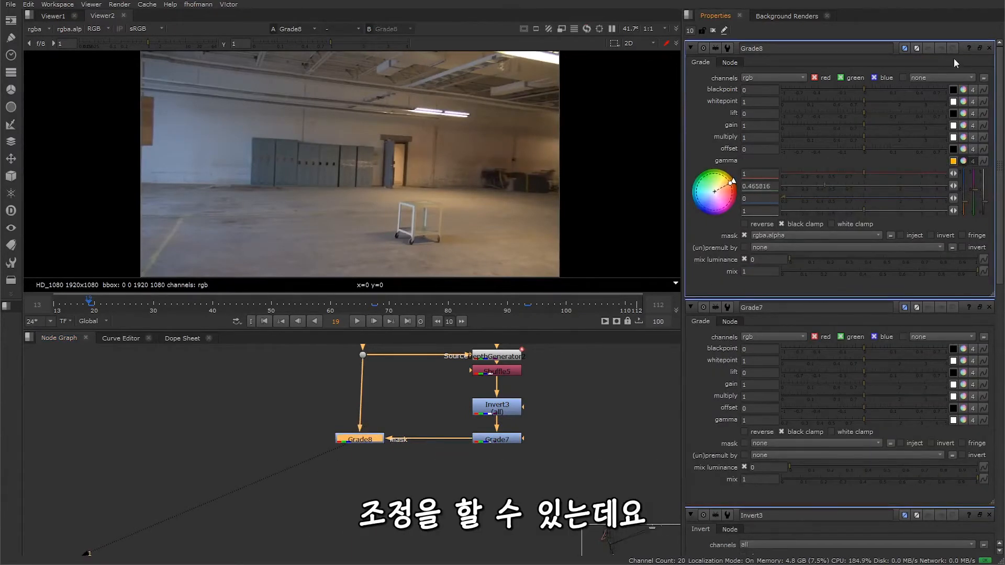
left_click(442, 303)
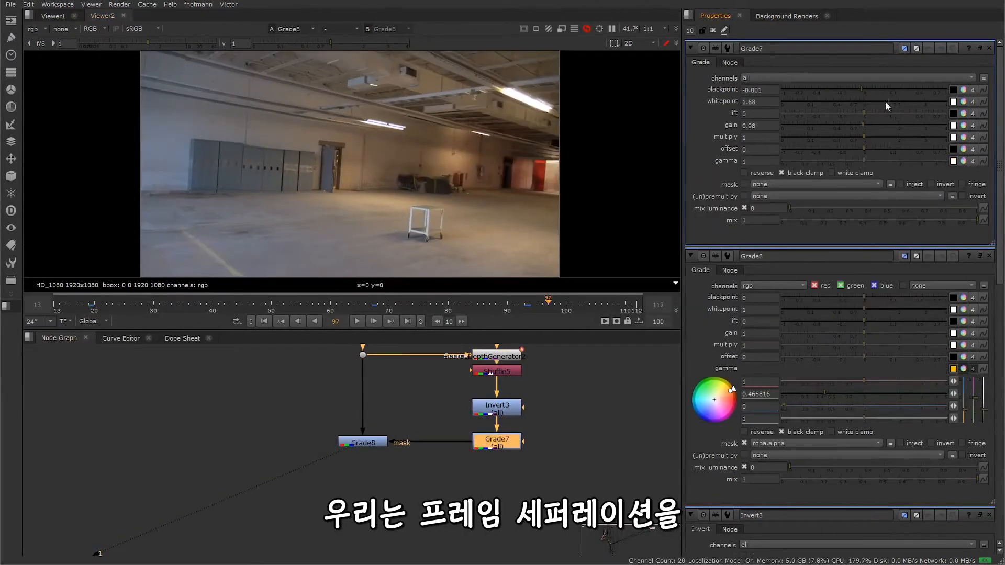
Step: Set Grade7's blackpoint to -1 and whitepoint to 0.68, and check the masked grade on several earlier frames
left_click_drag(885, 101, 774, 90)
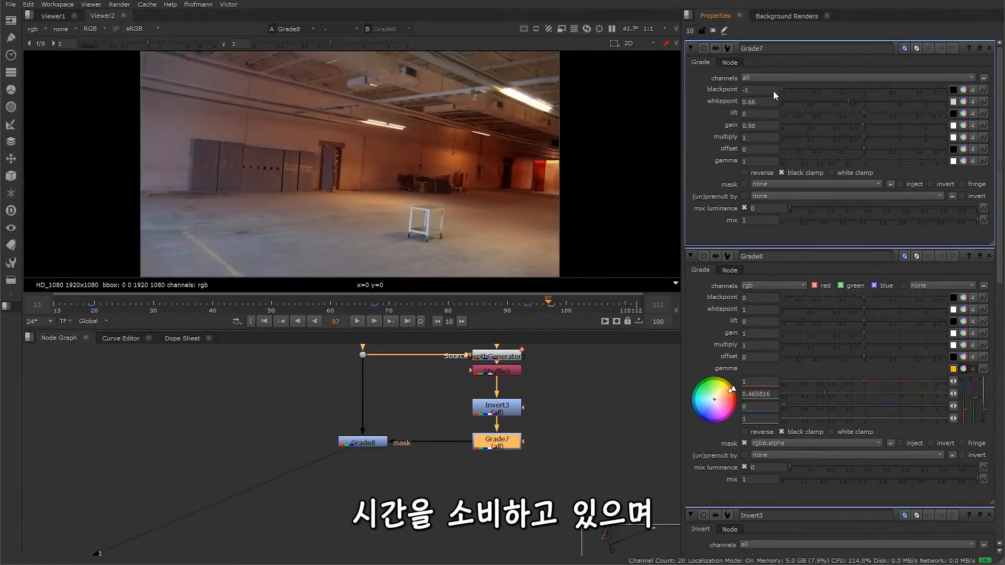
left_click(840, 100)
left_click(850, 100)
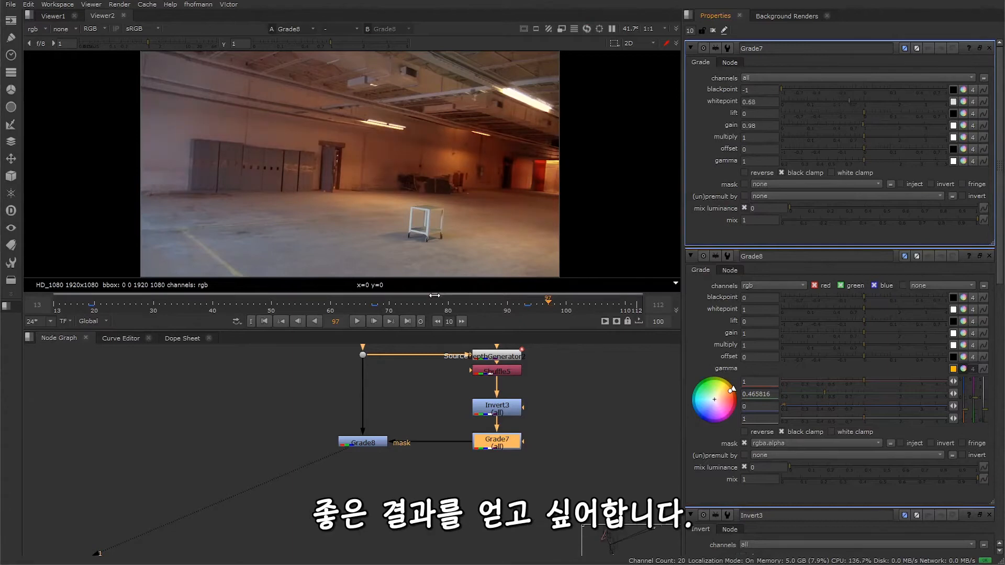
left_click(432, 302)
left_click(233, 304)
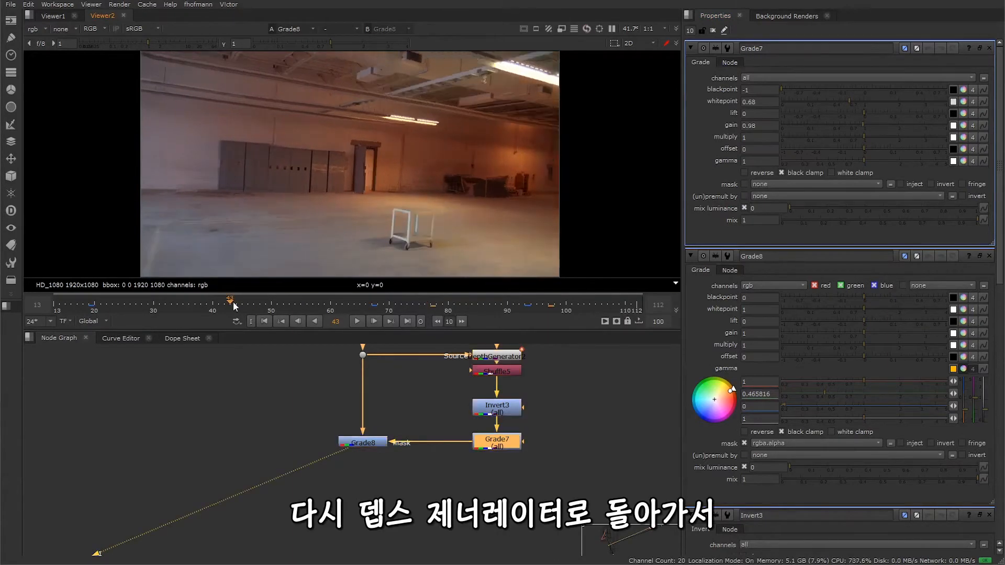
left_click(131, 303)
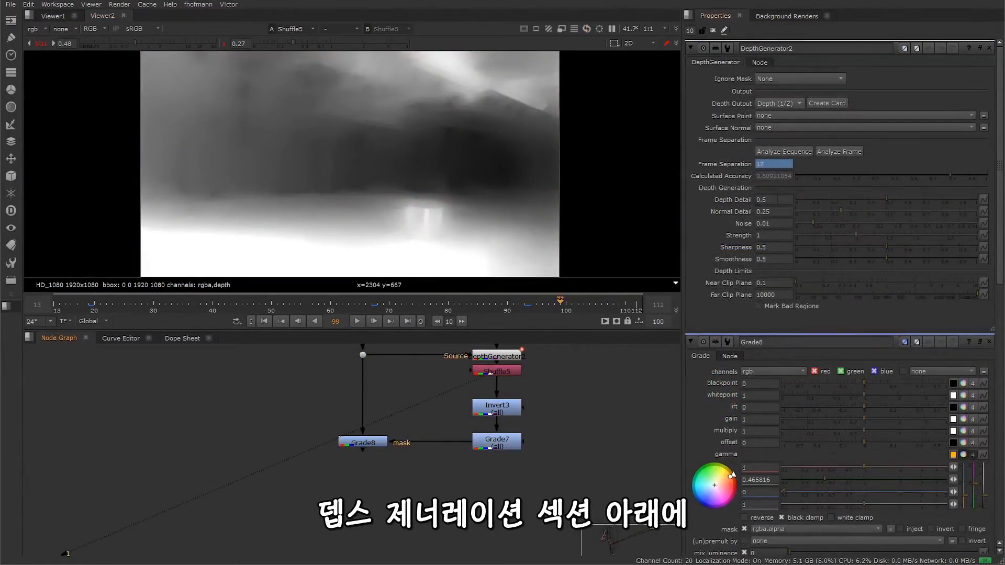
Step: Try Depth Detail values of 0.38 and 0.775 on the DepthGenerator and restore it to 0.5
left_click_drag(777, 199, 729, 198)
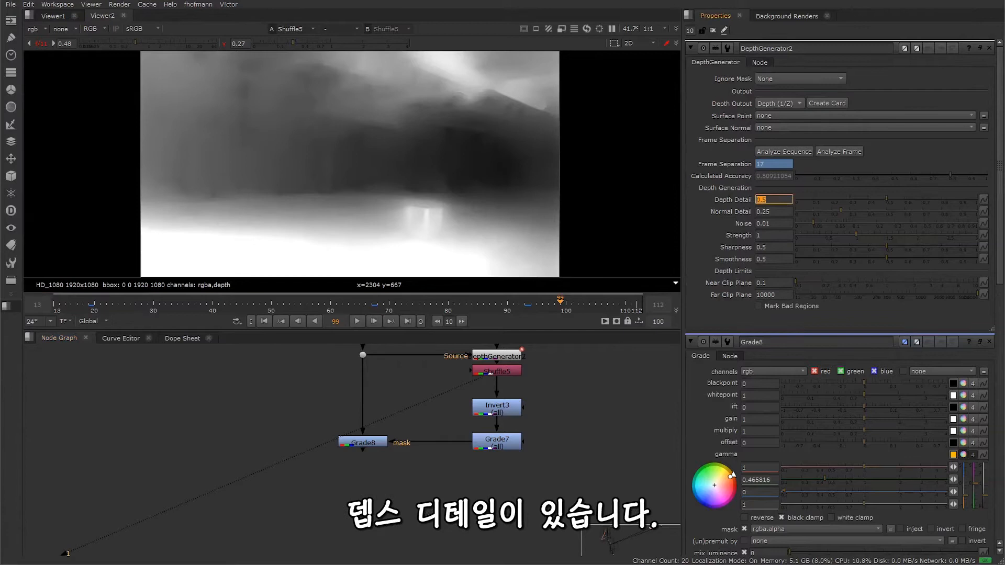
left_click(728, 199)
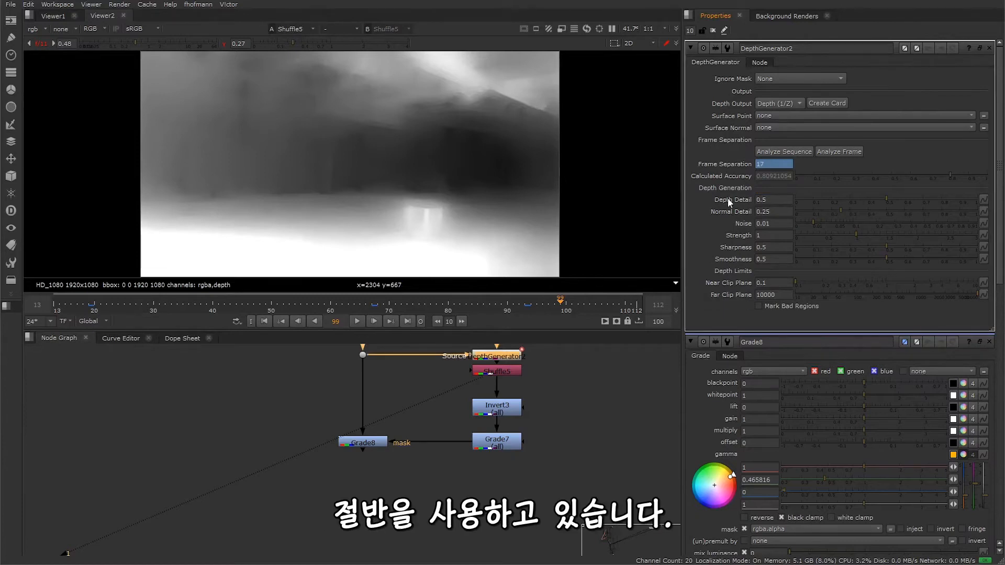
left_click_drag(886, 199, 865, 201)
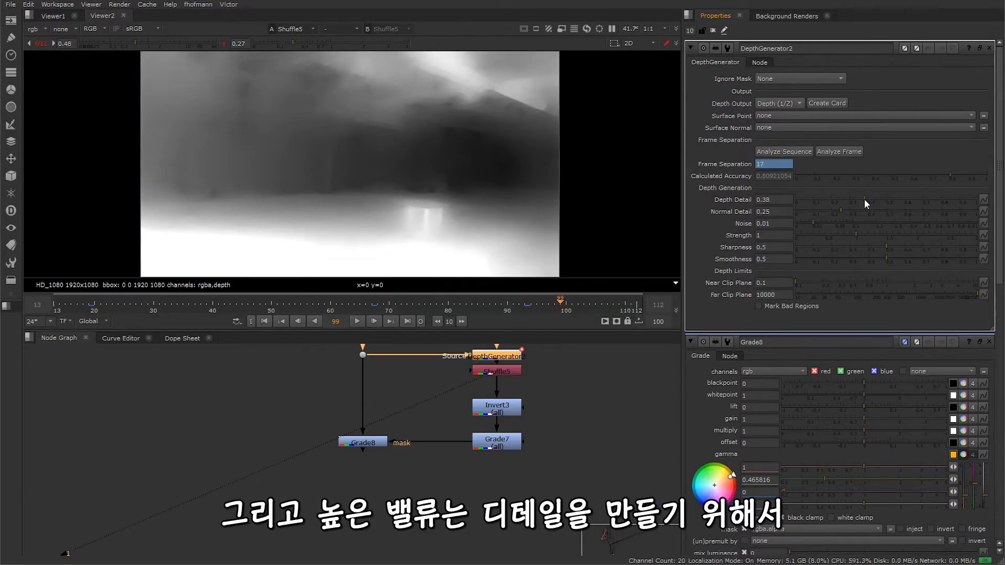
left_click_drag(865, 199, 937, 202)
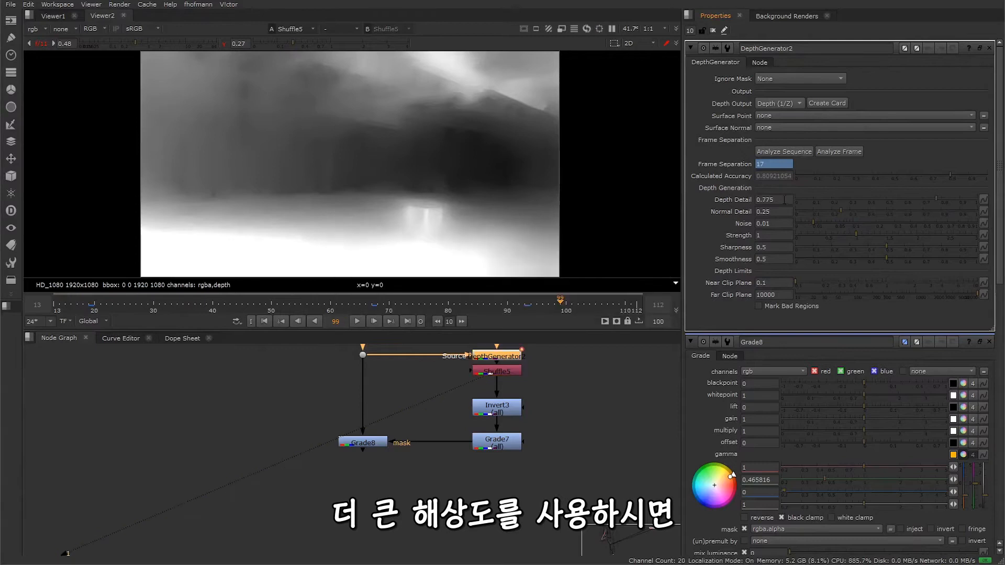
left_click_drag(784, 199, 691, 202)
type("0.5")
key("Return")
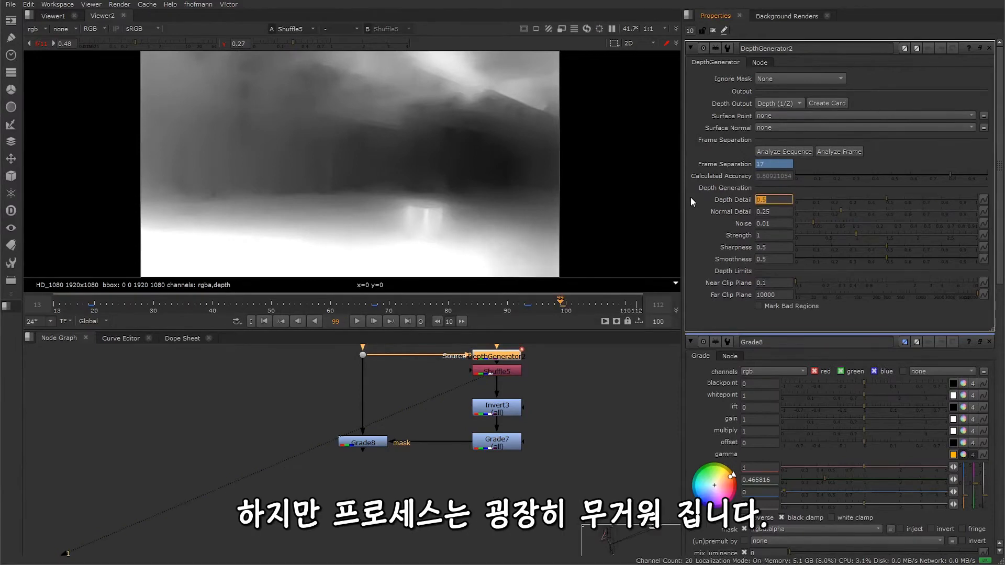
Step: Try raising the DepthGenerator's Noise to 0.024 while inspecting the flat floor area of the depth map
key("Tab")
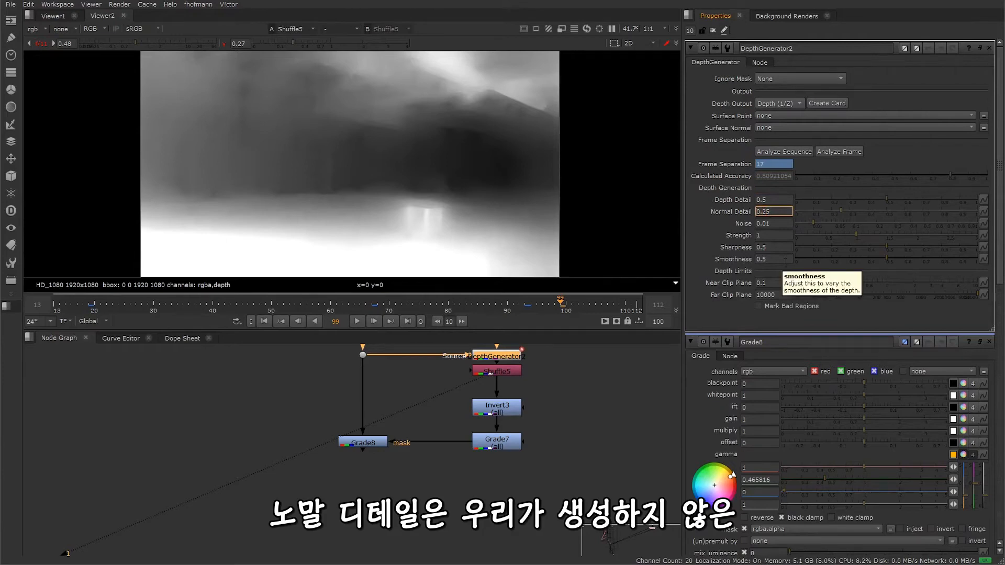
scroll(398, 177, "up", 3)
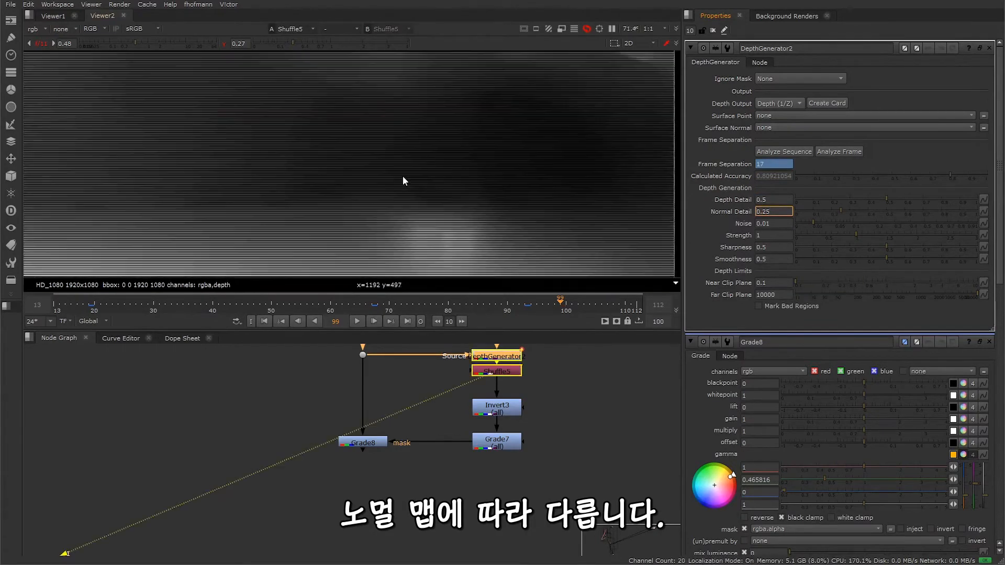
key("Tab")
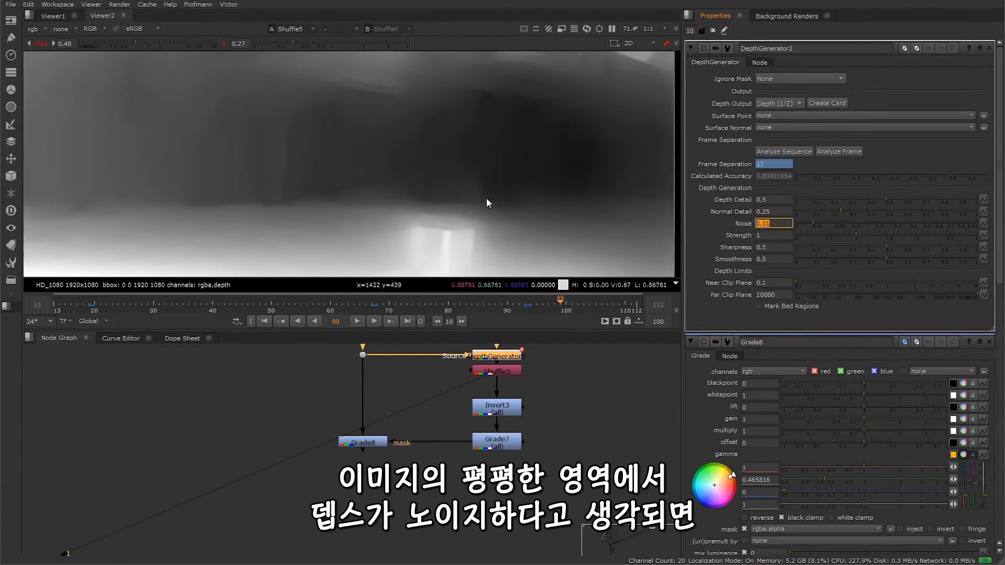
middle_click_drag(252, 215, 297, 115)
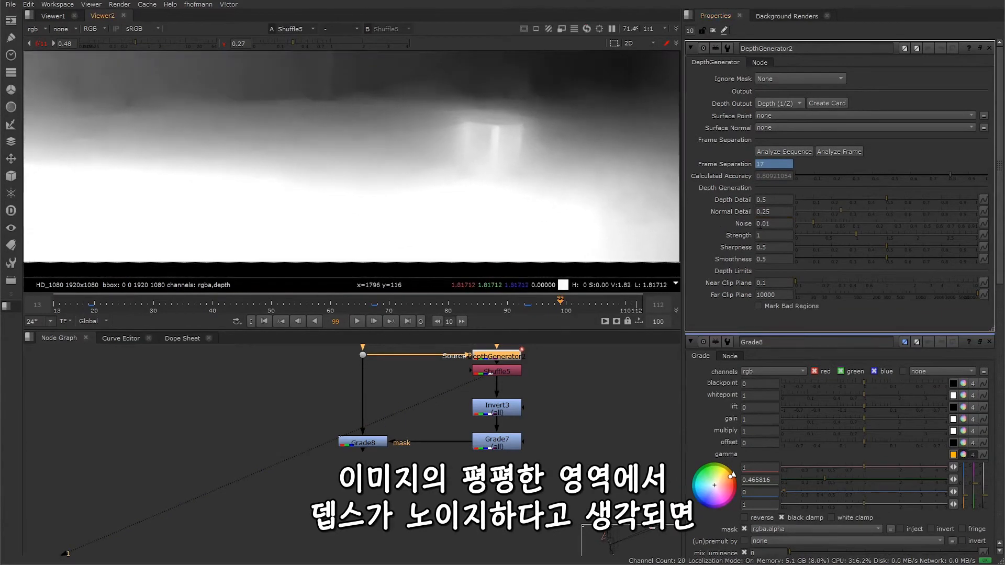
left_click(767, 224)
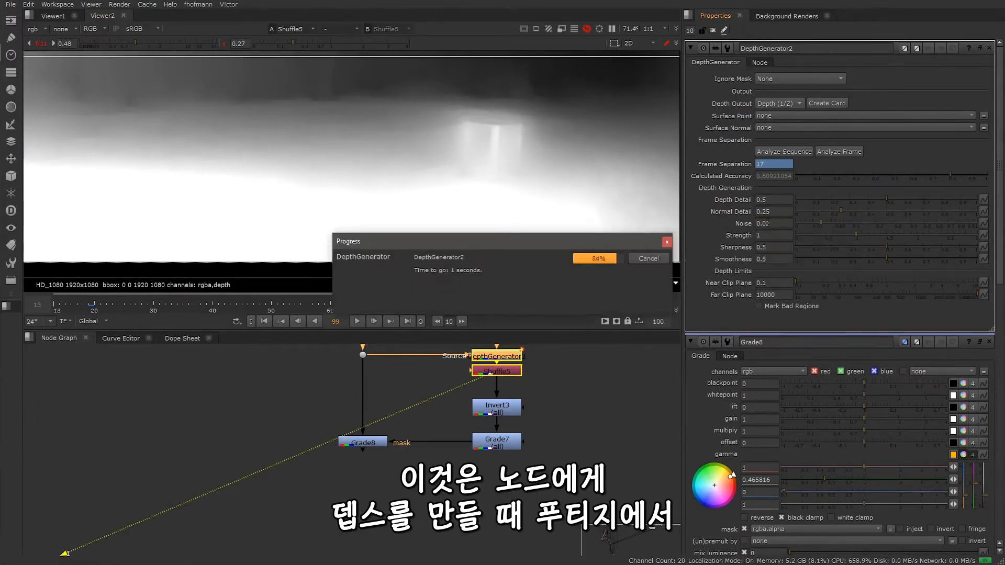
key("Up")
key("Up")
key("Up")
key("Up")
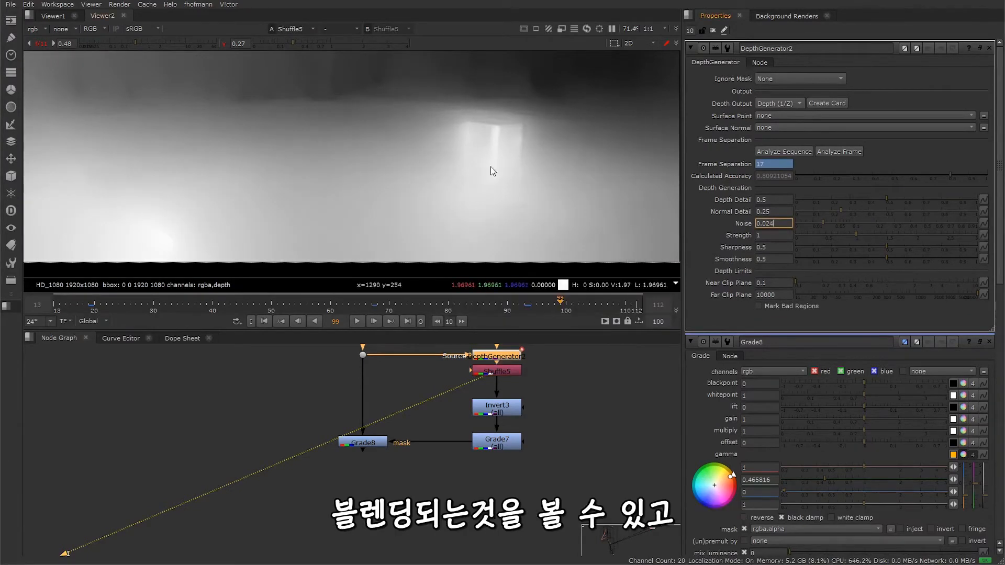
right_click(777, 222)
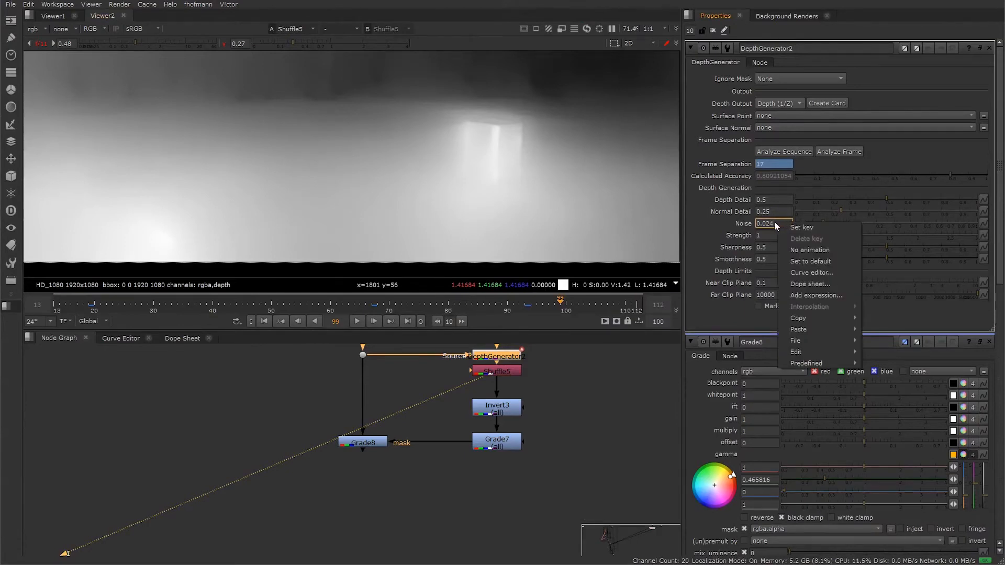
left_click(774, 222)
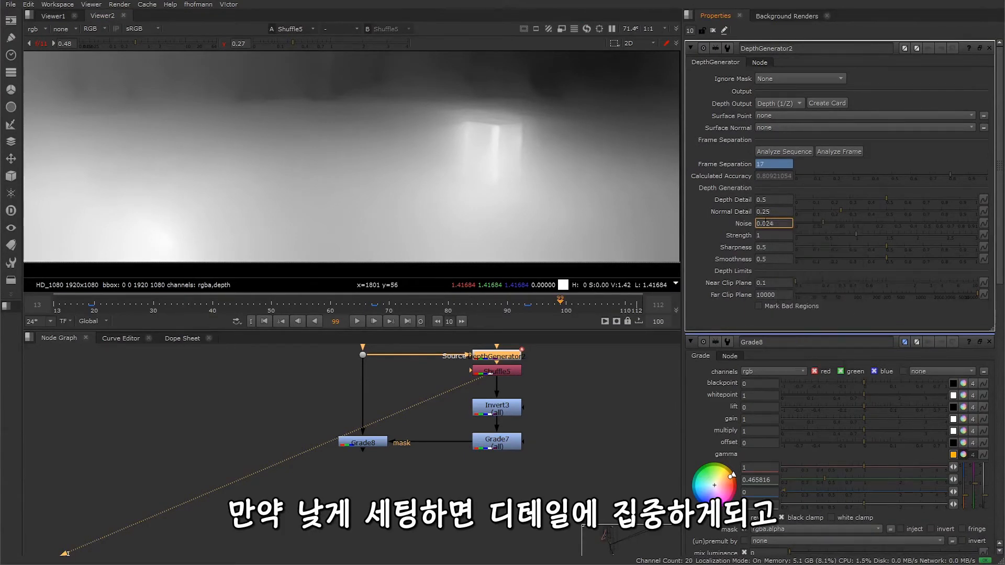
Step: Try a DepthGenerator Noise value of 0.001 and reset Noise to its default
left_click_drag(767, 222, 783, 221)
type("0.001")
key("Return")
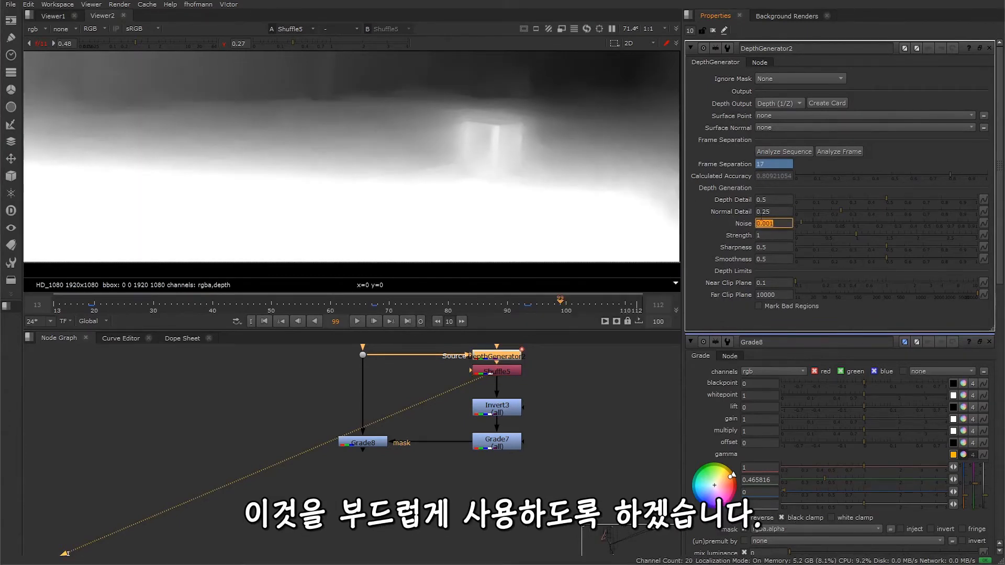
right_click(785, 225)
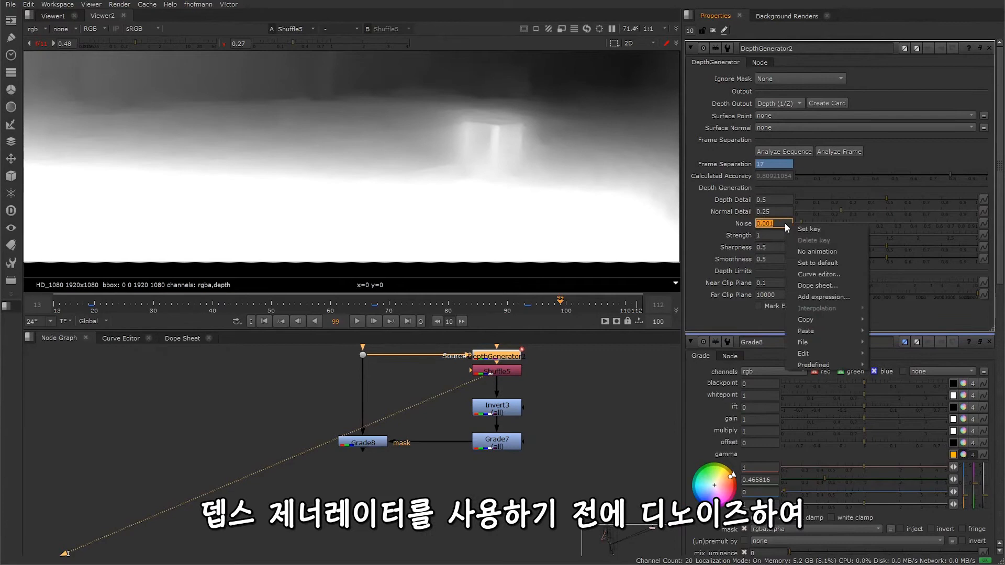
left_click(810, 260)
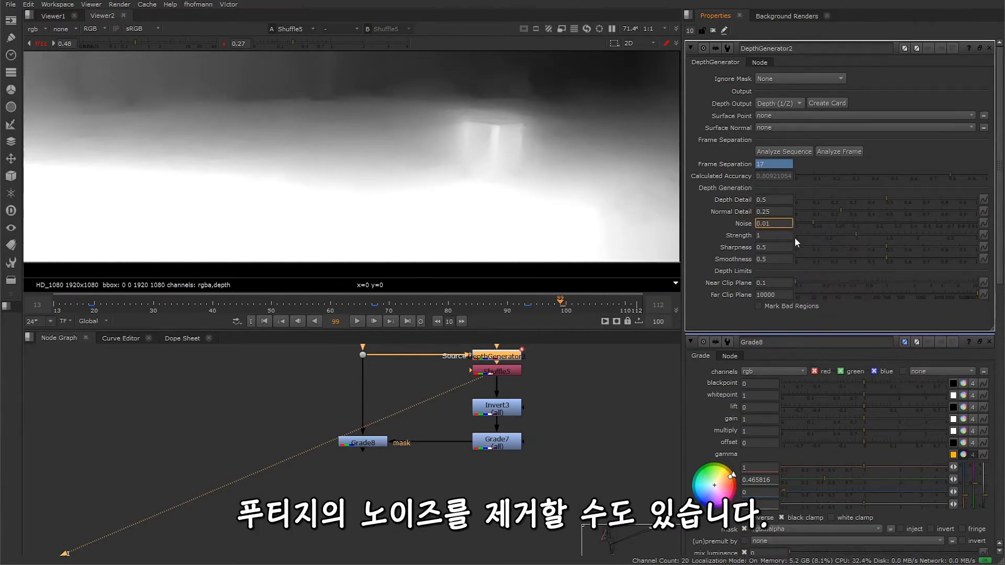
Step: Raise the DepthGenerator's Strength to 1.84 while watching the trolley in the depth map
key("Tab")
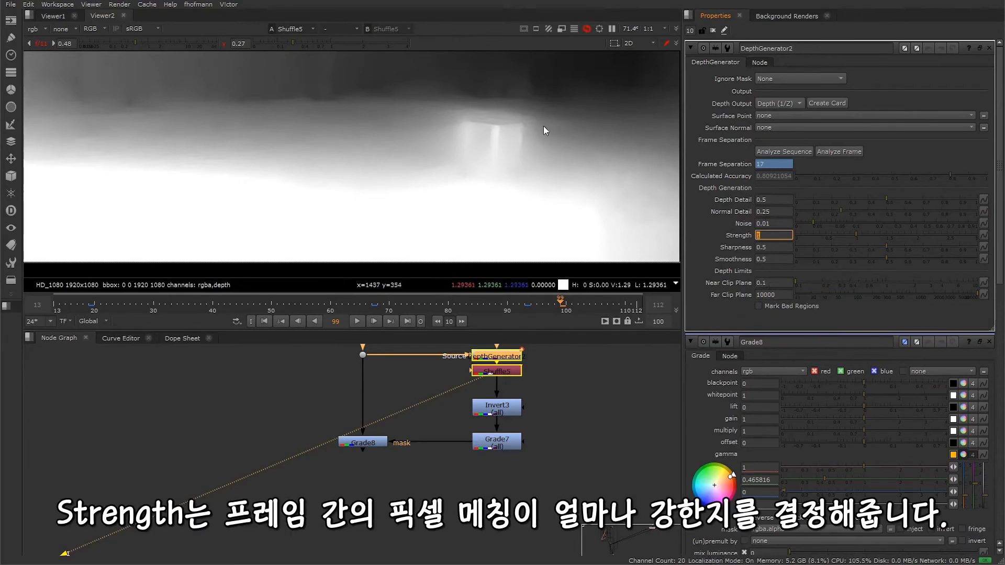
middle_click_drag(609, 143, 566, 193)
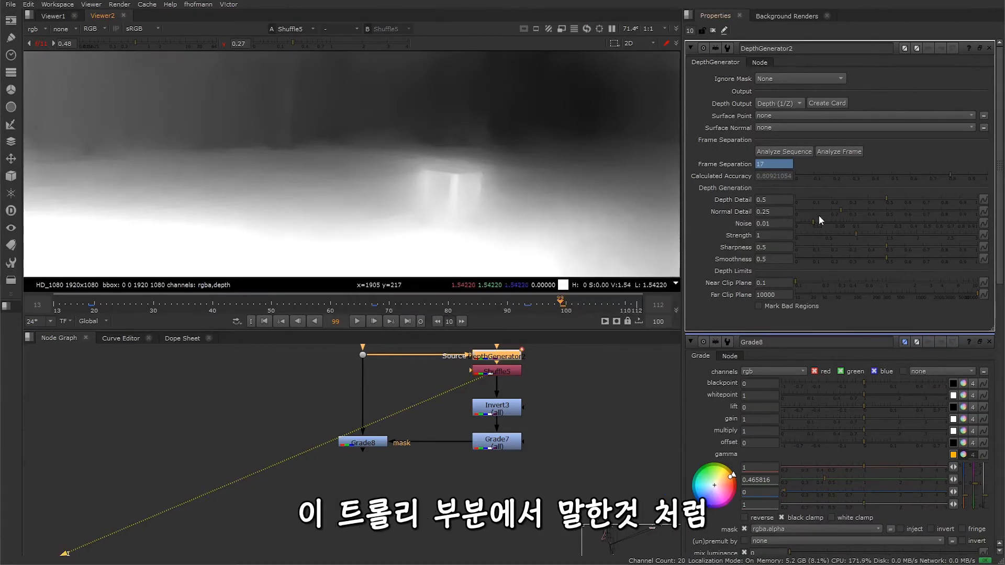
left_click_drag(864, 234, 907, 237)
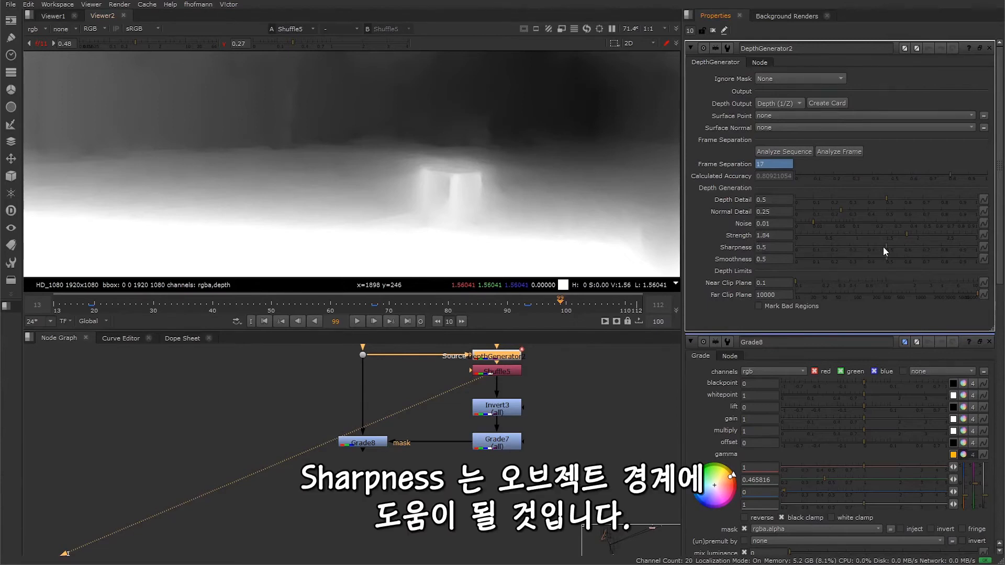
Step: Try the DepthGenerator with Sharpness at 0.785 and Smoothness at 0.61
left_click_drag(884, 247, 918, 247)
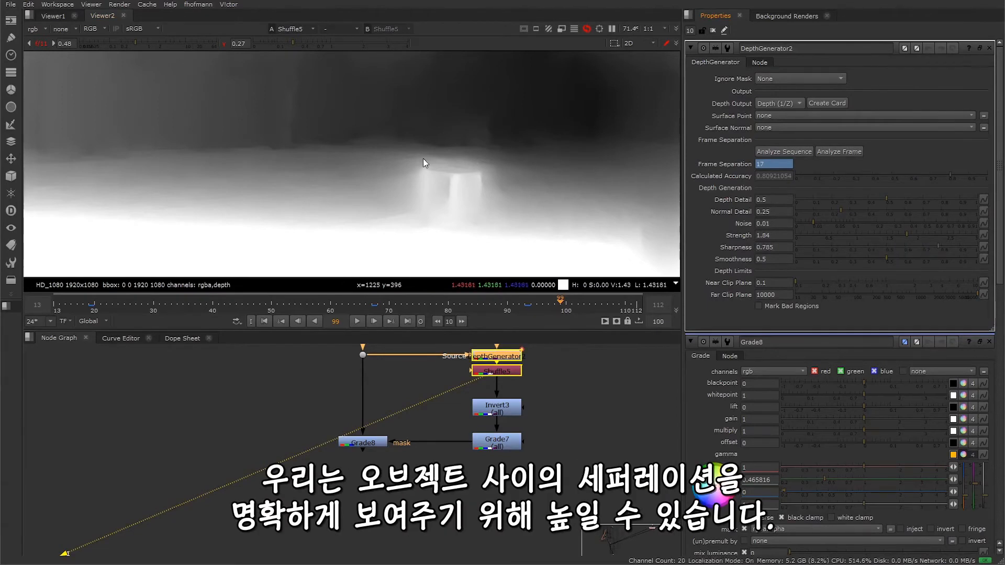
middle_click_drag(429, 133, 441, 202)
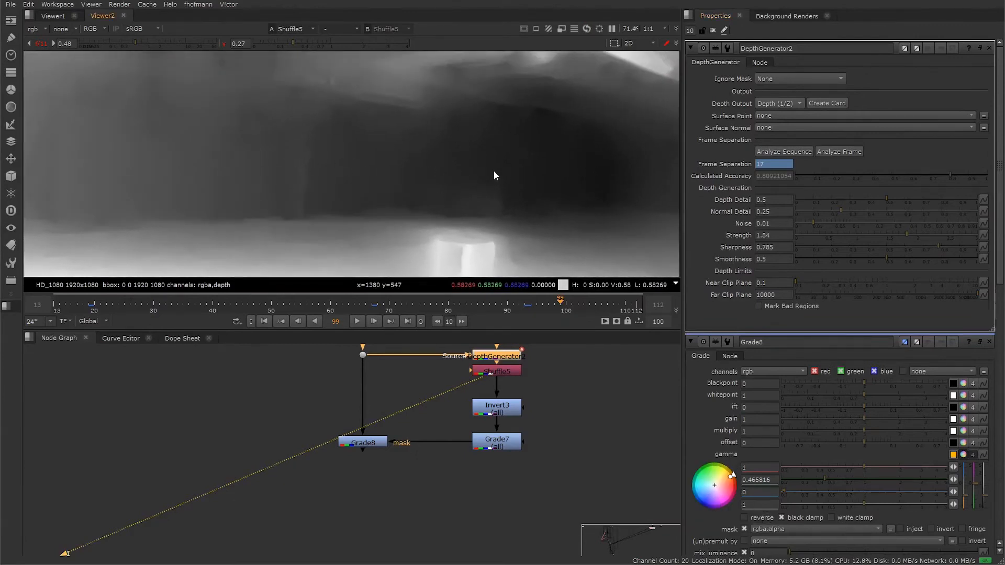
left_click_drag(887, 259, 906, 258)
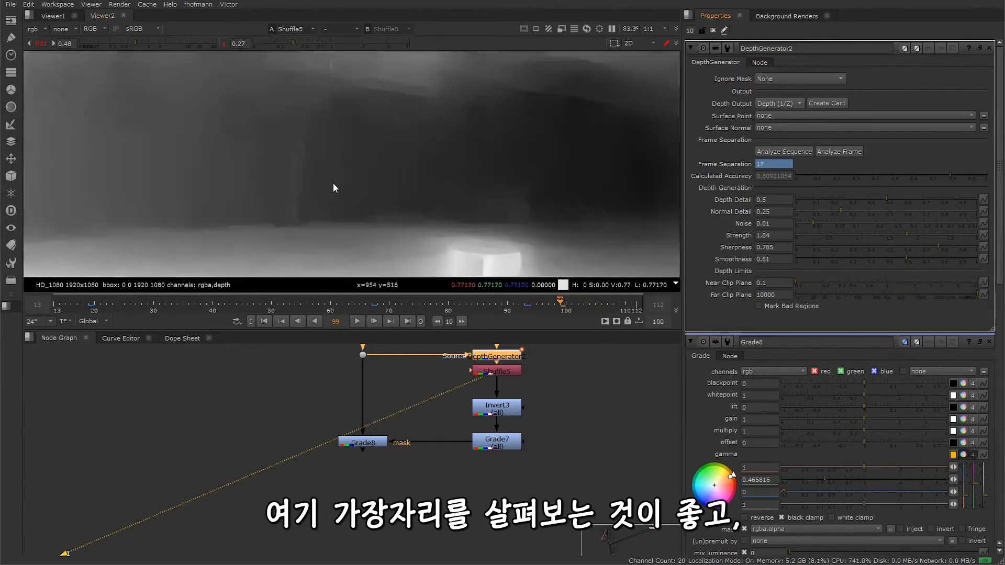
Step: Set the DepthGenerator's Sharpness to 0.87 and Smoothness to 0.295, checking the object edges up close
scroll(333, 183, "up", 3)
left_click_drag(939, 248, 952, 248)
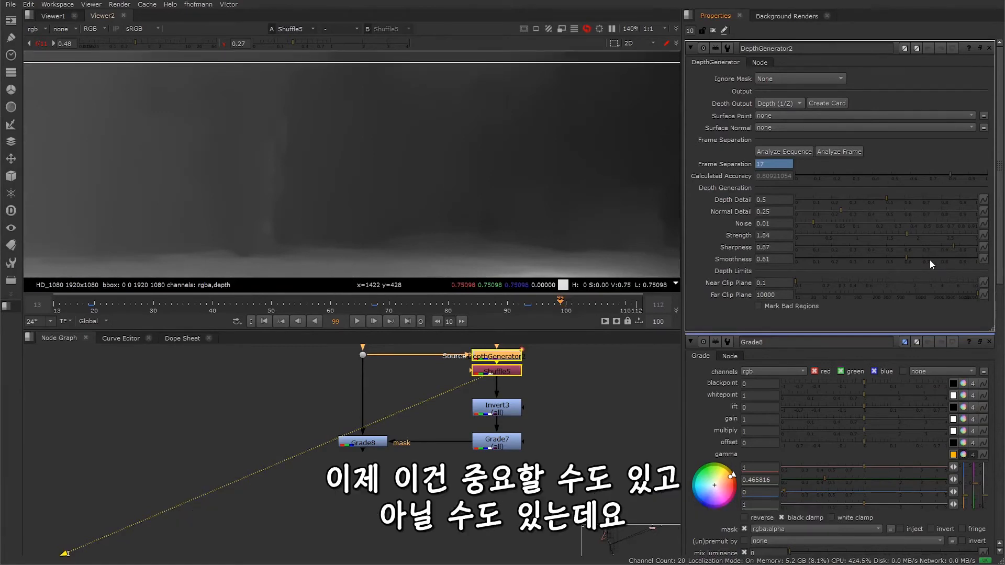
left_click(904, 261)
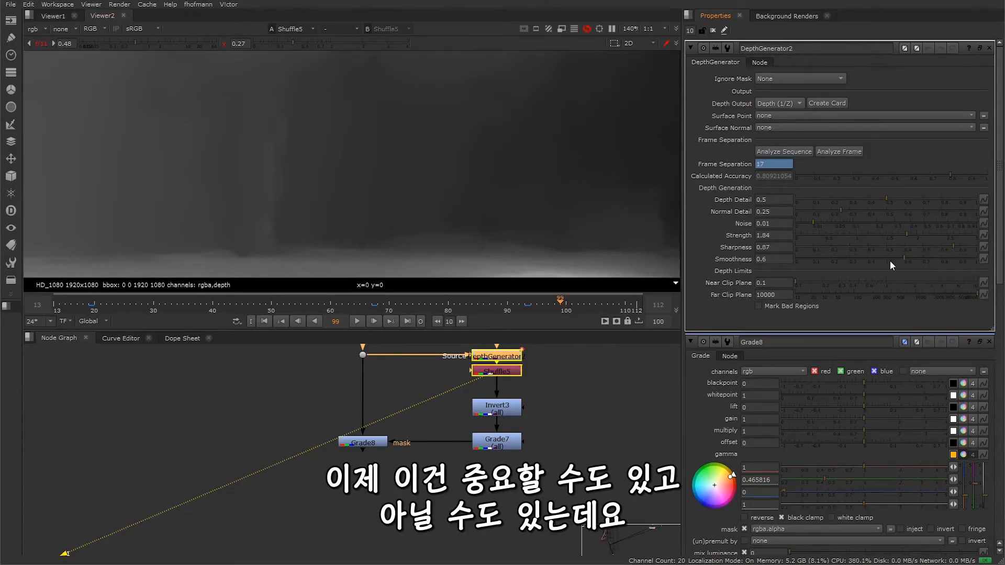
left_click_drag(852, 263, 849, 263)
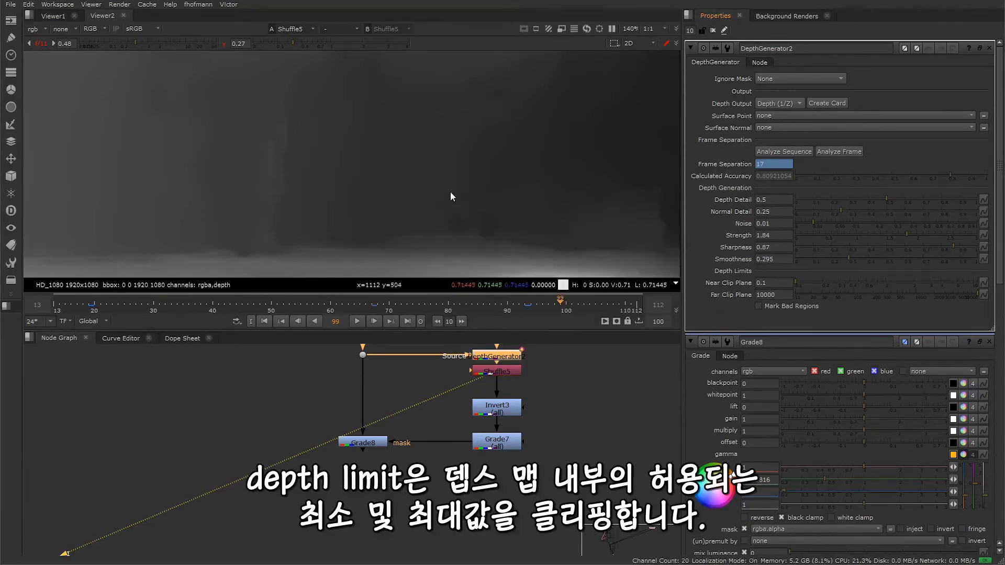
Step: Set the DepthGenerator's Far Clip Plane to 1 under the depth limits
scroll(434, 183, "down", 3)
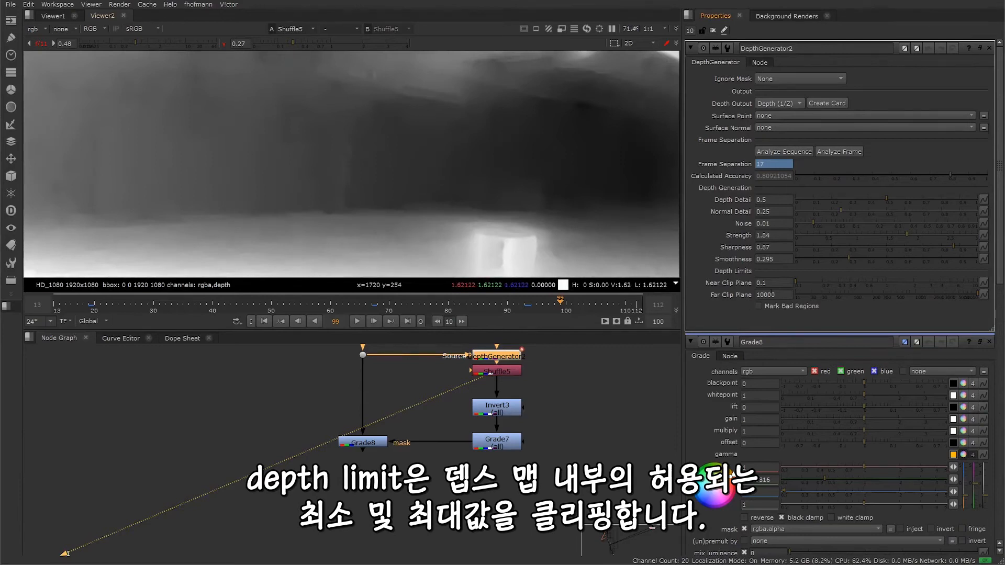
left_click(782, 294)
type("1")
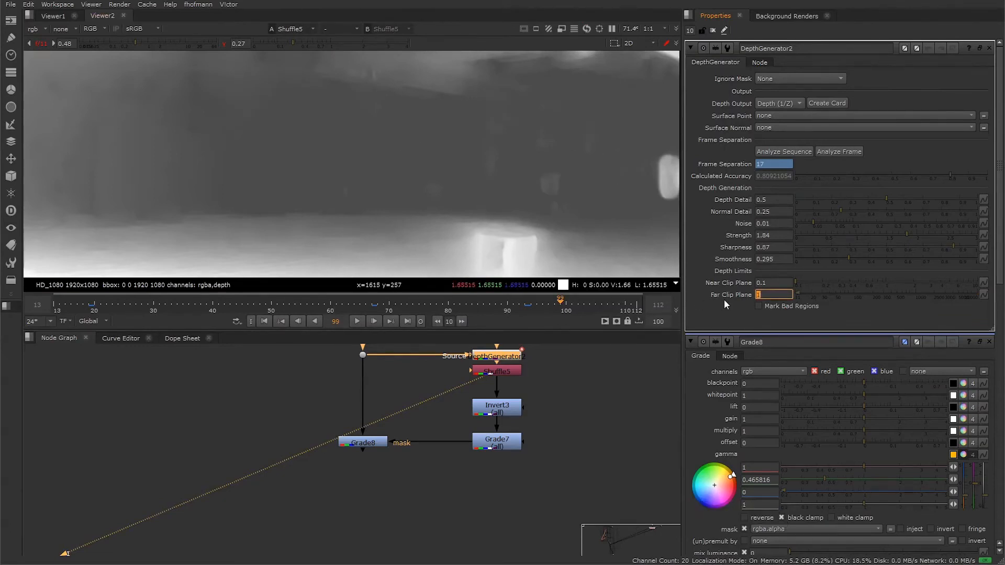
Step: Try Mark Bad Regions and turn it off again, and reset the DepthGenerator's Strength, Sharpness, Smoothness and Far Clip Plane to their defaults
left_click(759, 306)
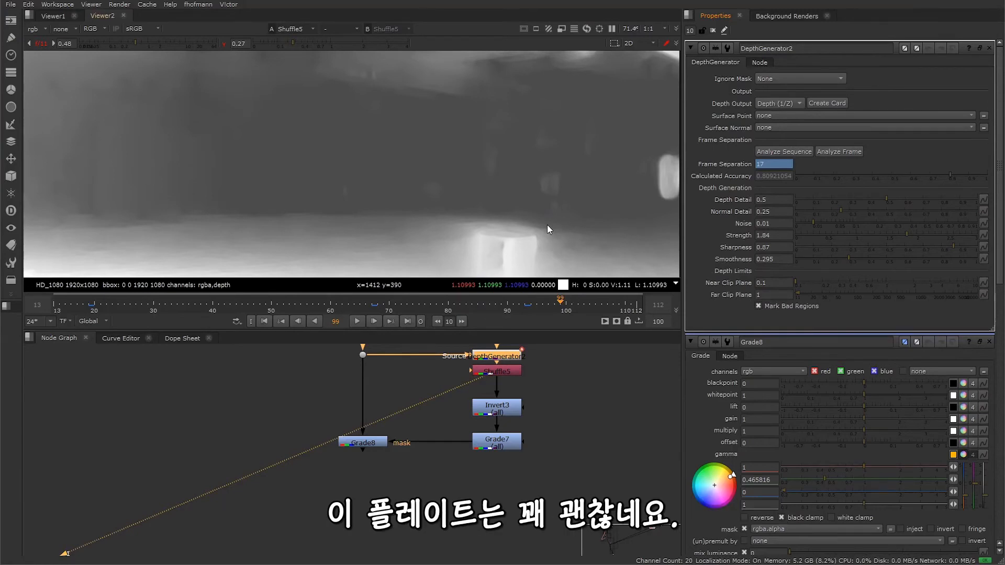
right_click(784, 260)
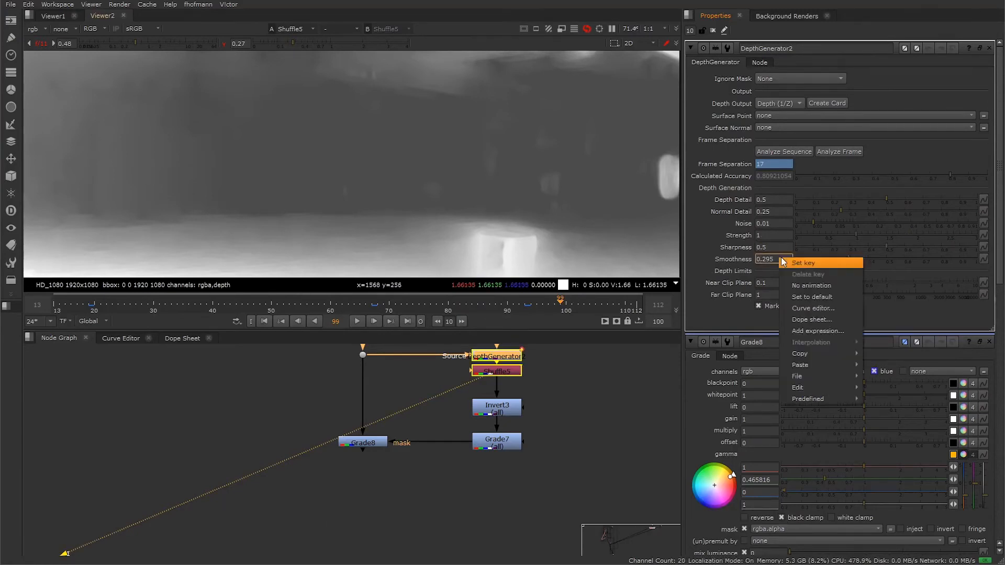
left_click(816, 297)
right_click(782, 299)
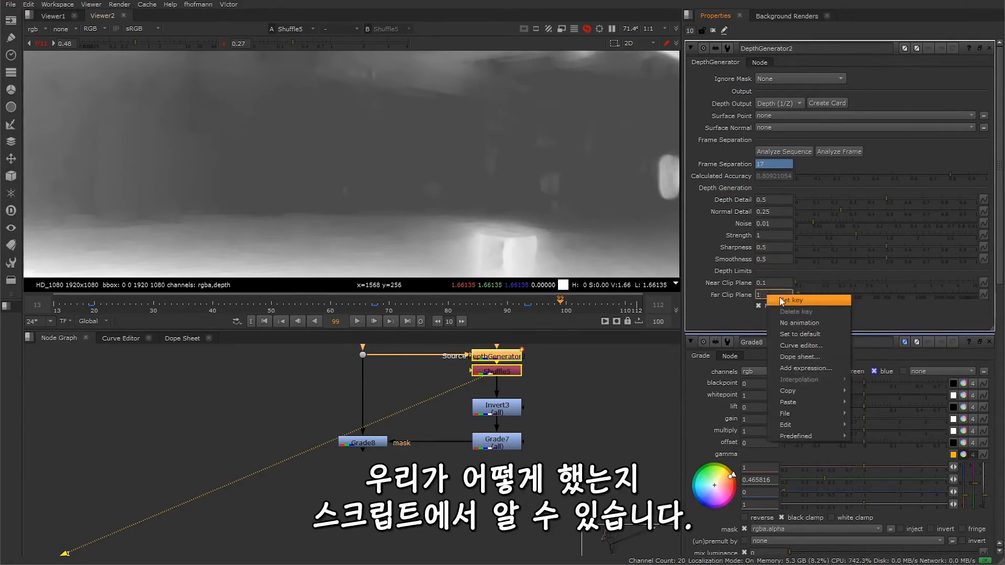
left_click(819, 331)
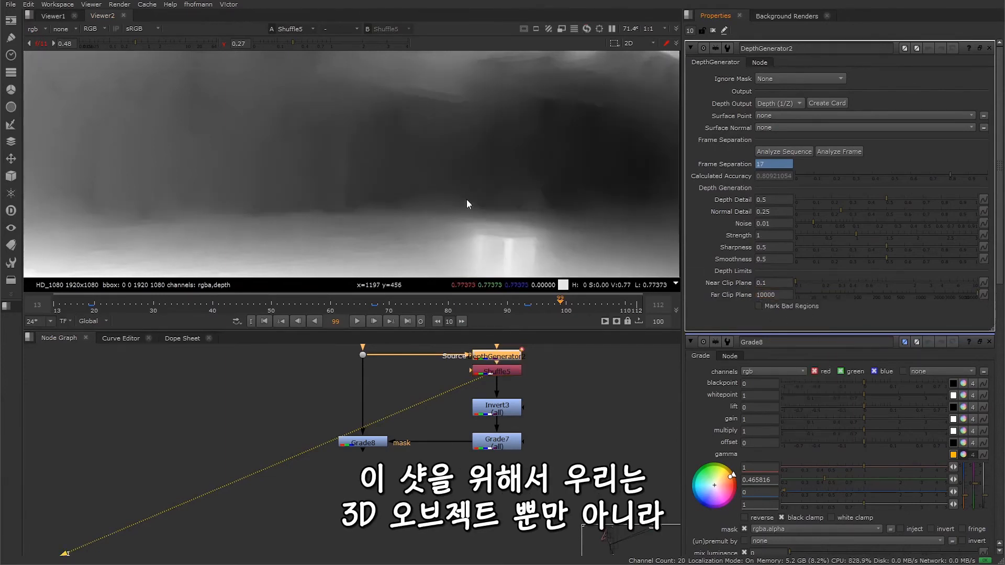
Step: Show the whole depth map in the viewer and move the playhead to frame 38
key("minus")
middle_click_drag(453, 190, 452, 189)
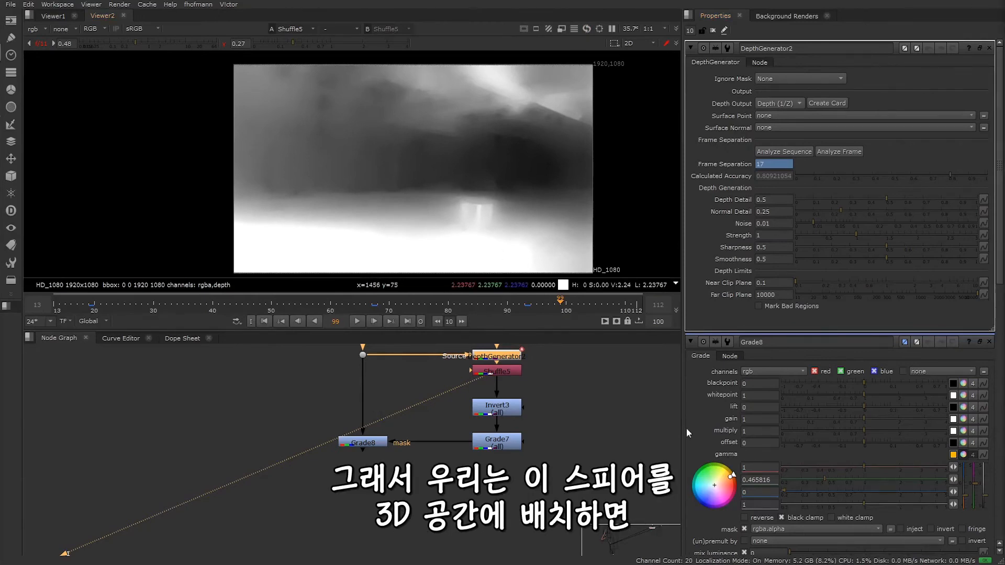
middle_click_drag(545, 389, 472, 488)
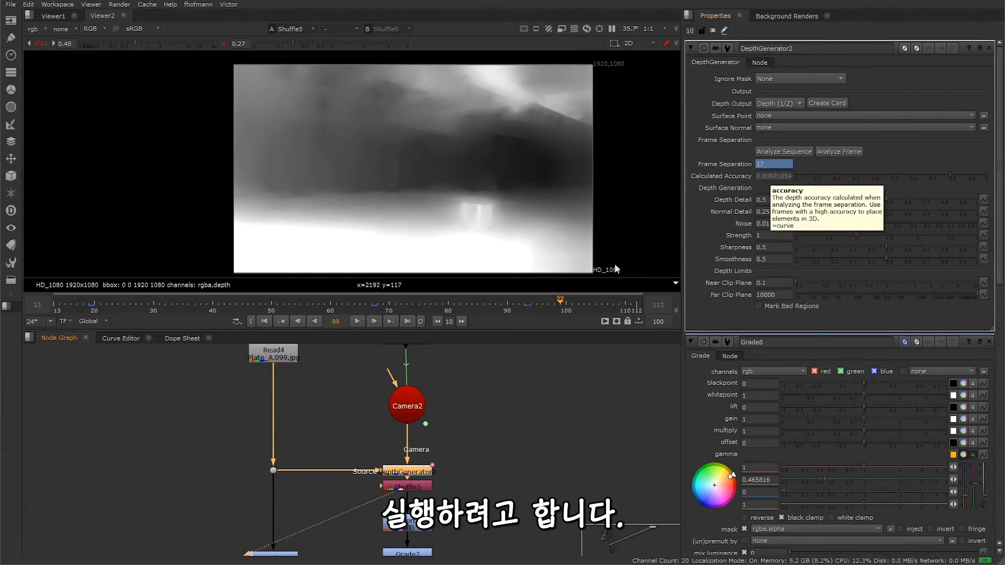
left_click_drag(479, 303, 200, 305)
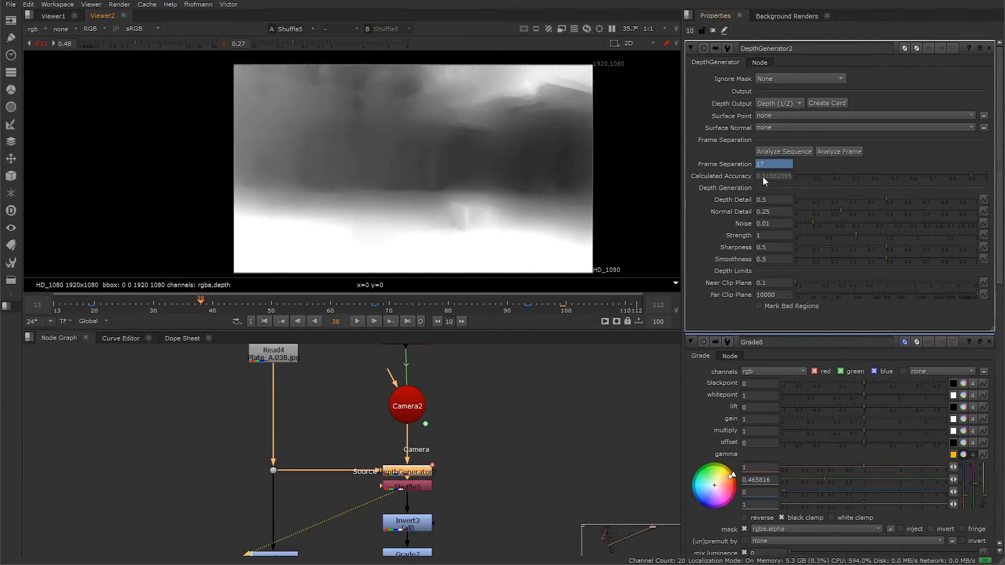
Step: Create a card from the DepthGenerator, place the DisplaceCard node beside Camera2 and inspect its geometry in the 3D view
left_click(830, 103)
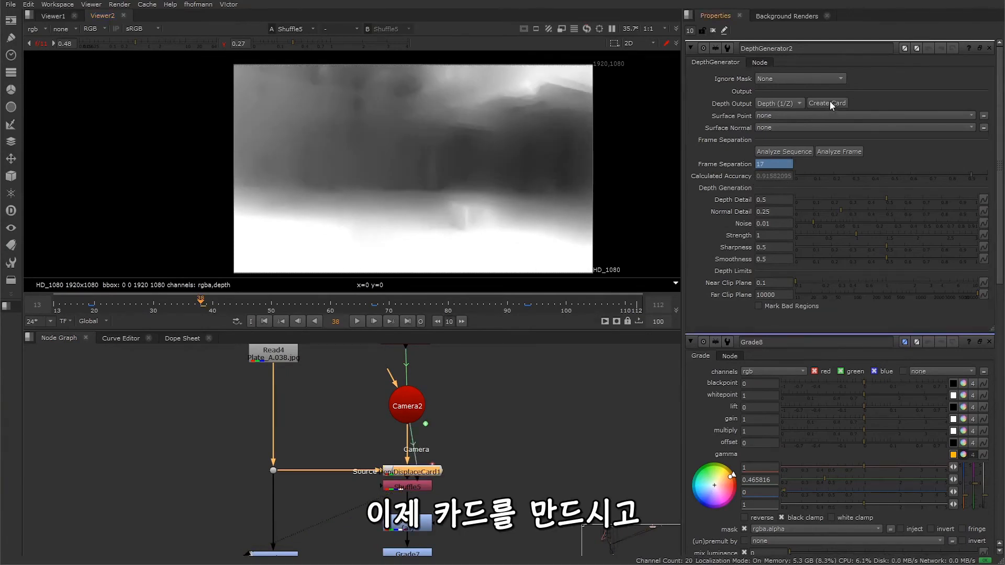
left_click_drag(422, 471, 589, 412)
key("1")
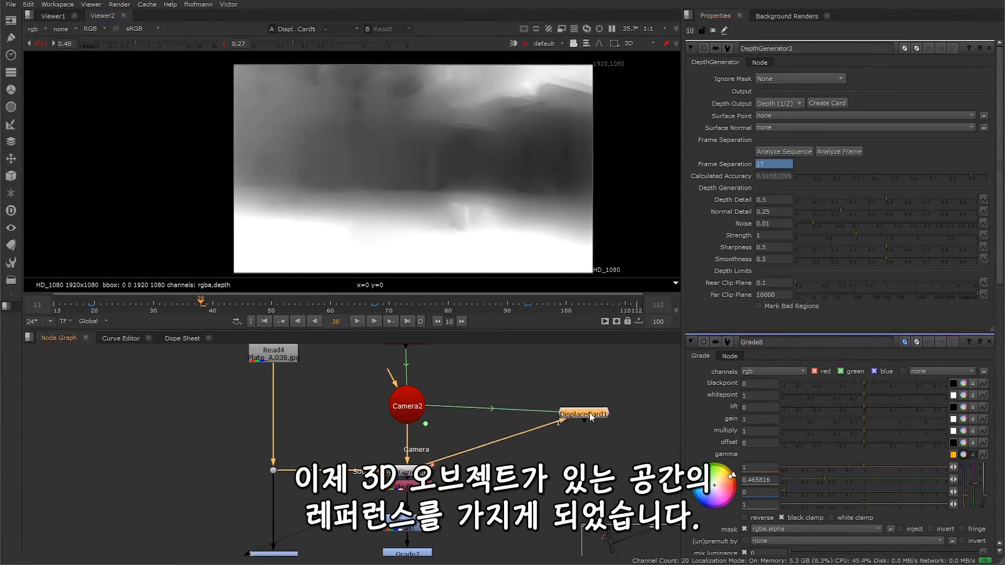
scroll(370, 151, "up", 3)
scroll(370, 152, "up", 6)
left_click_drag(395, 123, 199, 173, "alt")
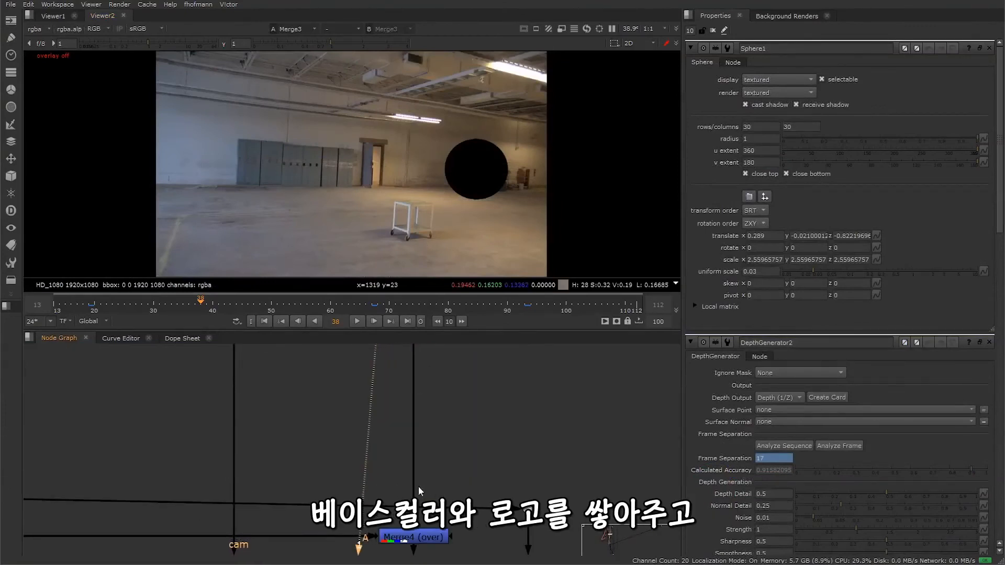
Step: View the output of Merge4 (over) to check the logo layered on the black sphere
middle_click_drag(419, 485, 416, 394)
scroll(416, 394, "up", 1)
left_click(417, 398)
key("1")
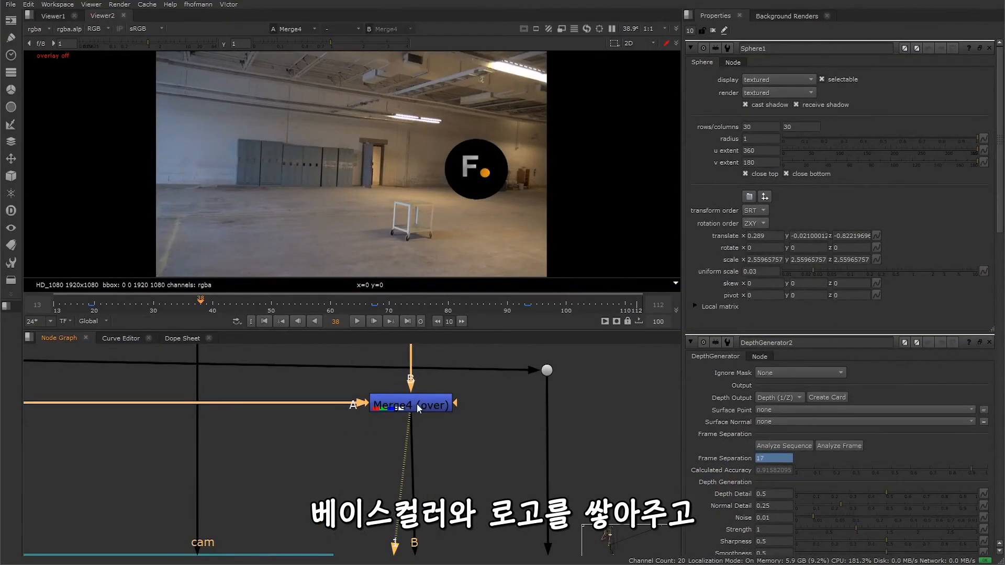
Step: View the output of Merge1 (plus) to check the reflections added to the sphere
scroll(424, 536, "up", 5)
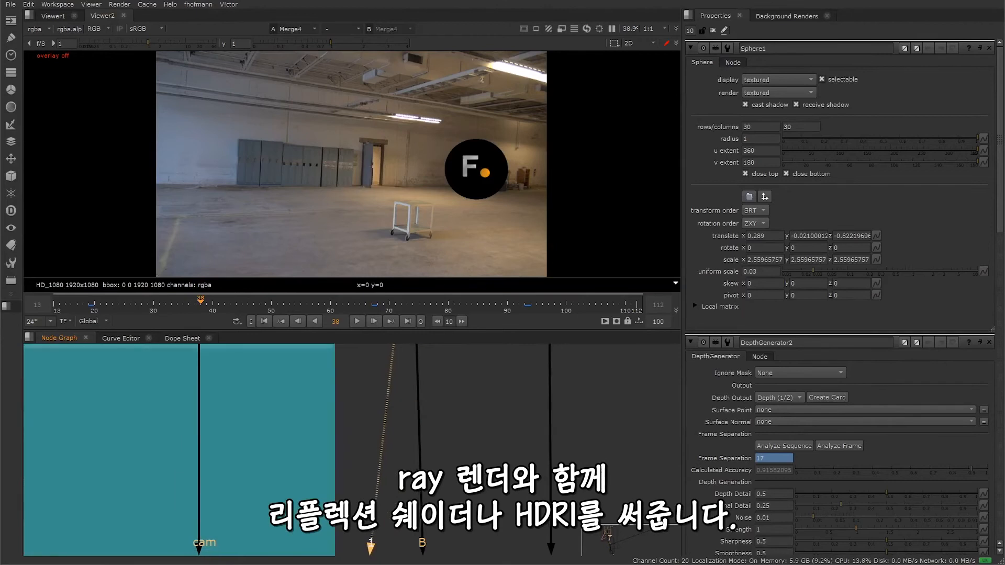
middle_click_drag(455, 523, 464, 267)
mouse_move(471, 498)
middle_mouse_down()
mouse_move(466, 242)
mouse_move(474, 360)
mouse_move(473, 324)
middle_mouse_up()
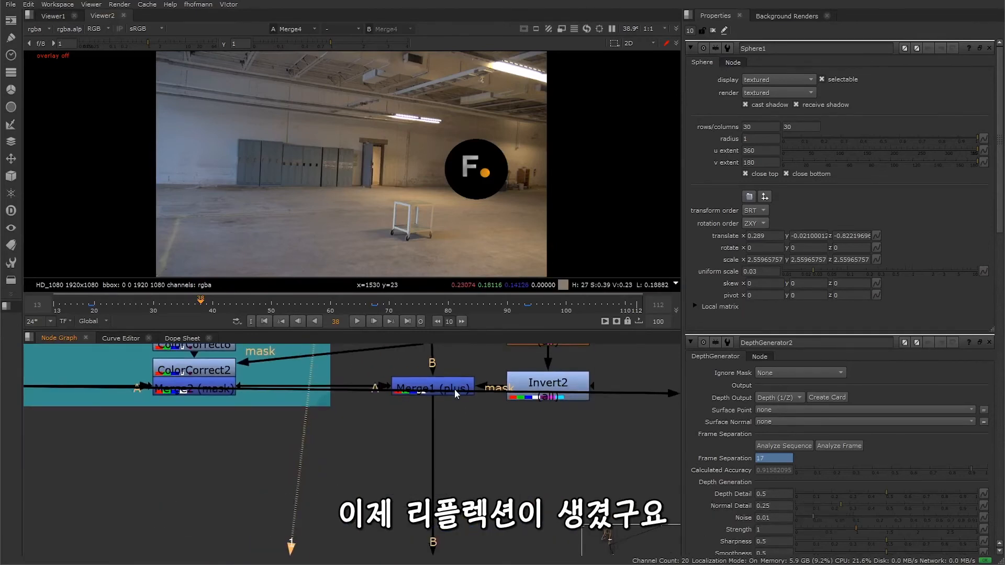
left_click(454, 389)
key("1")
Step: View the output of Merge5 (multiply) to check the sphere's ambient occlusion shadow on the plate
middle_click_drag(477, 540, 483, 285)
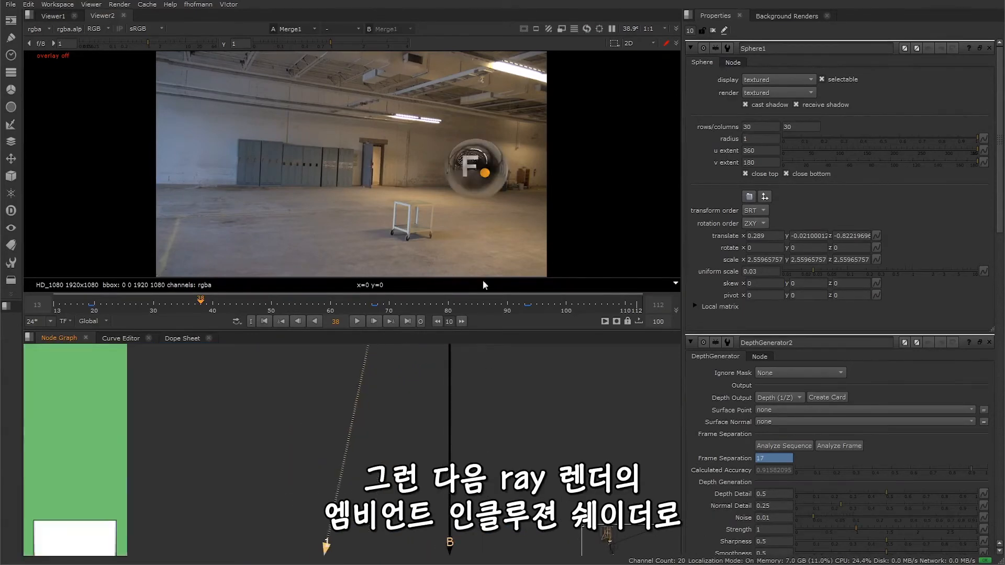
middle_click_drag(478, 463, 473, 356)
left_click(455, 385)
key("1")
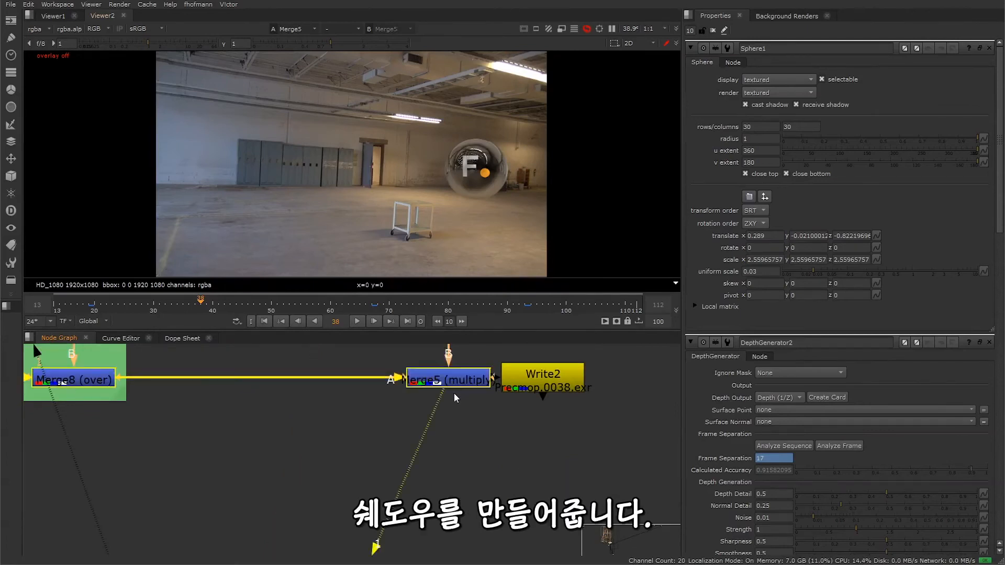
Step: View the sphere's depth at Merge6, and its combination with the DepthGenerator output at the merge in the green backdrop
left_click(478, 453)
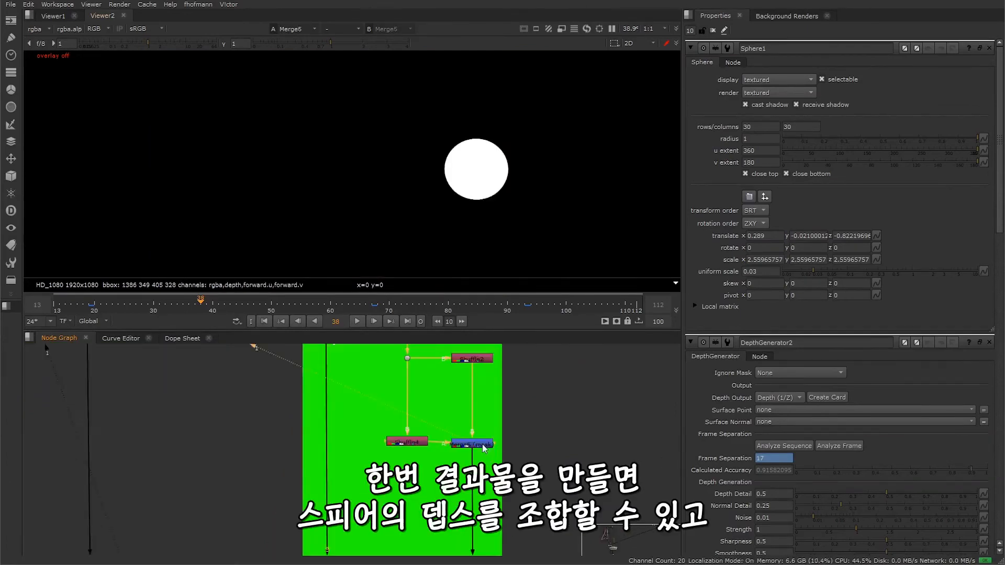
middle_click_drag(464, 476, 465, 397)
scroll(455, 409, "up", 4)
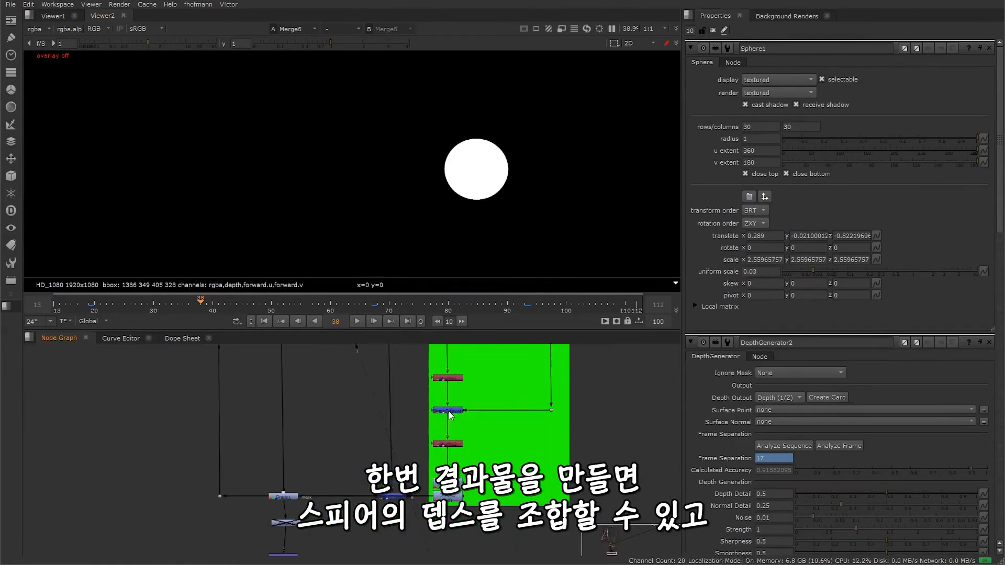
left_click(451, 414)
key("1")
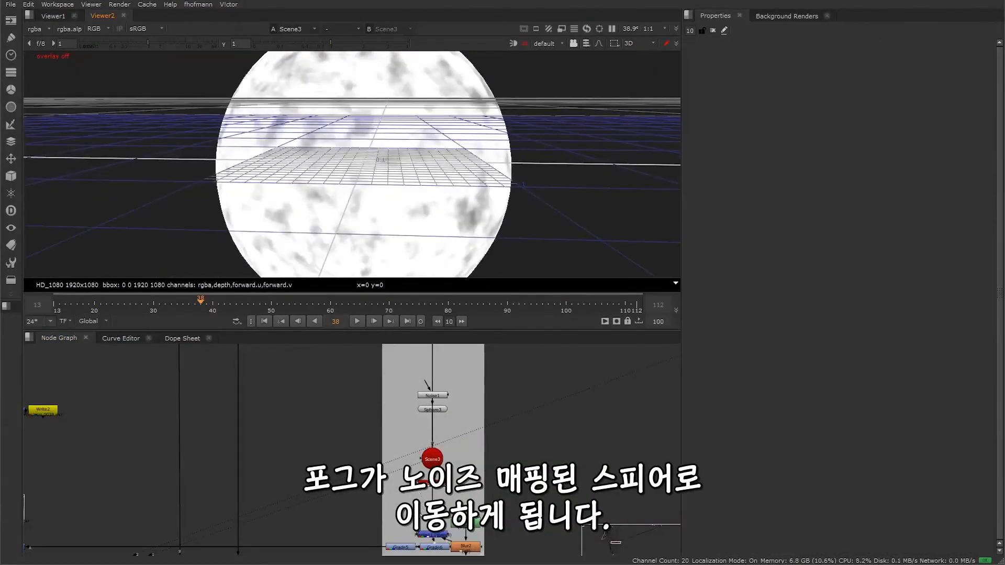
Step: View the output of Invert1 below the combined depth to check the inverted depth mask
middle_click_drag(405, 522, 455, 425)
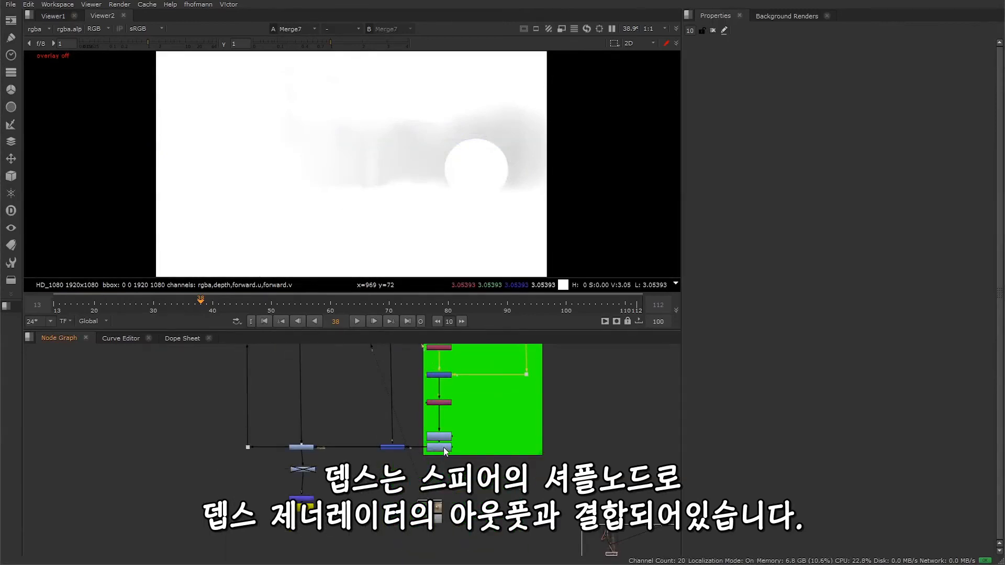
left_click(444, 447)
key("1")
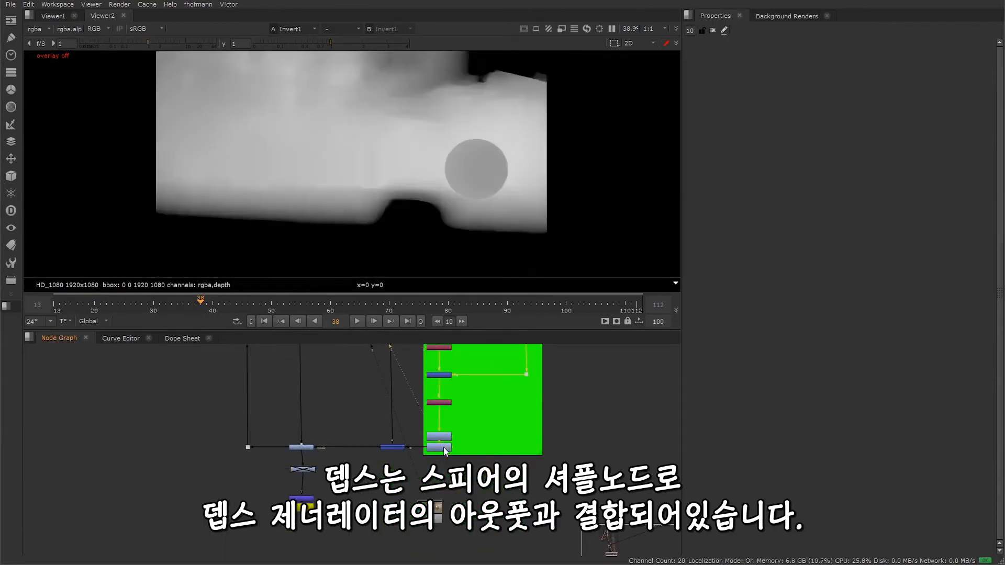
Step: View the output of Merge9 below Read3 to check the fog noise masked by depth
middle_click_drag(331, 428, 337, 546)
middle_click_drag(301, 349, 334, 531)
middle_click_drag(335, 381, 339, 497)
middle_click_drag(351, 351, 347, 496)
scroll(348, 497, "up", 3)
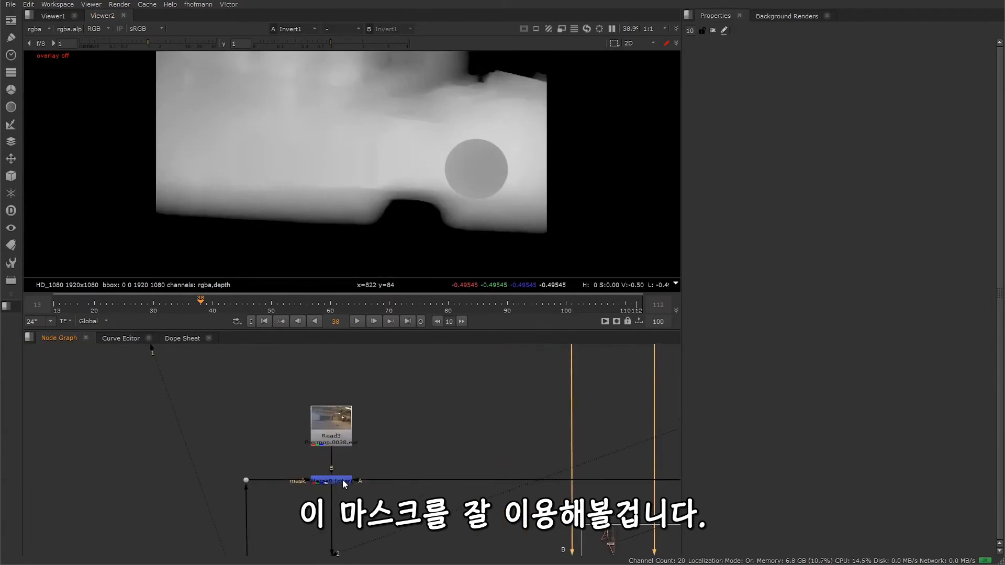
left_click(344, 482)
key("1")
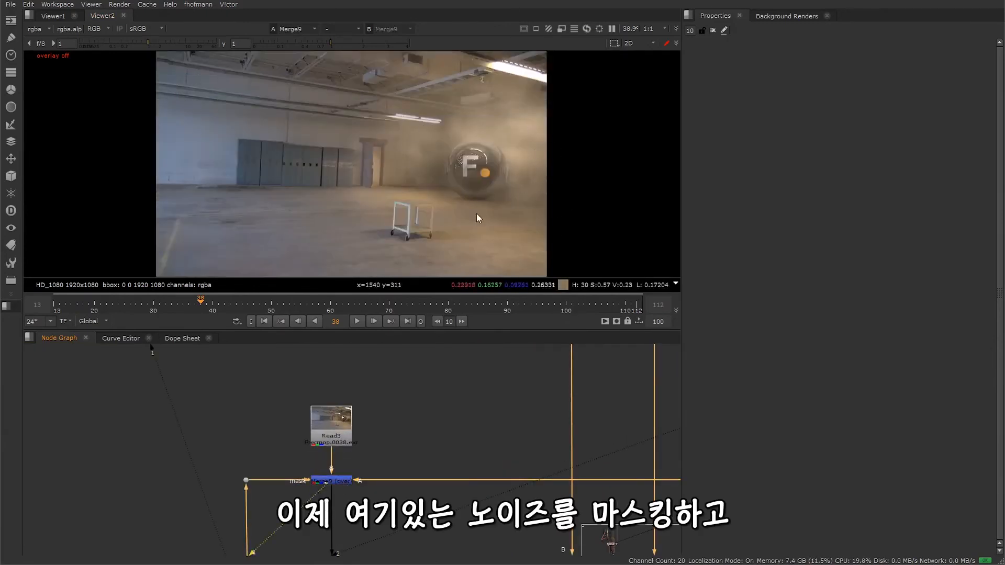
Step: Open the settings of the depth-masked Grade1 node and inspect its output in the viewer
middle_click_drag(361, 552, 352, 228)
middle_click_drag(348, 427, 362, 282)
middle_click_drag(374, 513, 376, 261)
middle_click_drag(361, 539, 362, 373)
double_click(361, 395)
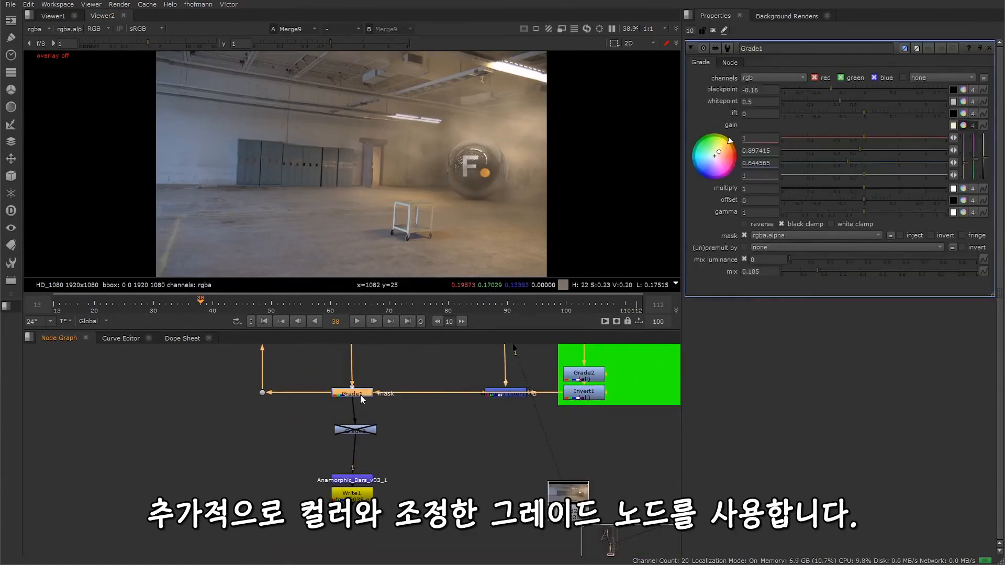
key("1")
scroll(482, 164, "up", 2)
scroll(497, 156, "up", 1)
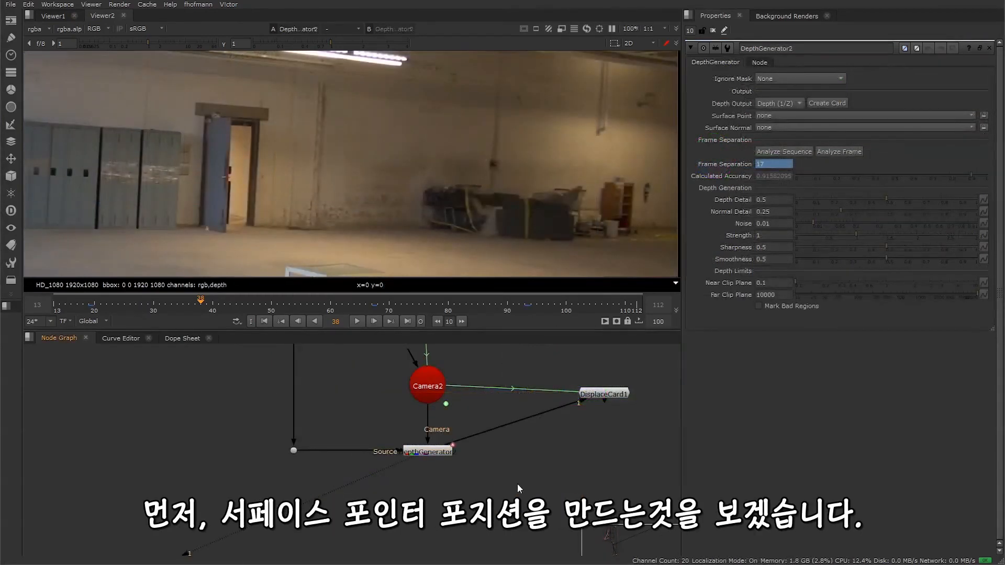
Step: Assign the DepthGenerator's Surface Point output to a new layer named Position with channels x, y and z
left_click(761, 115)
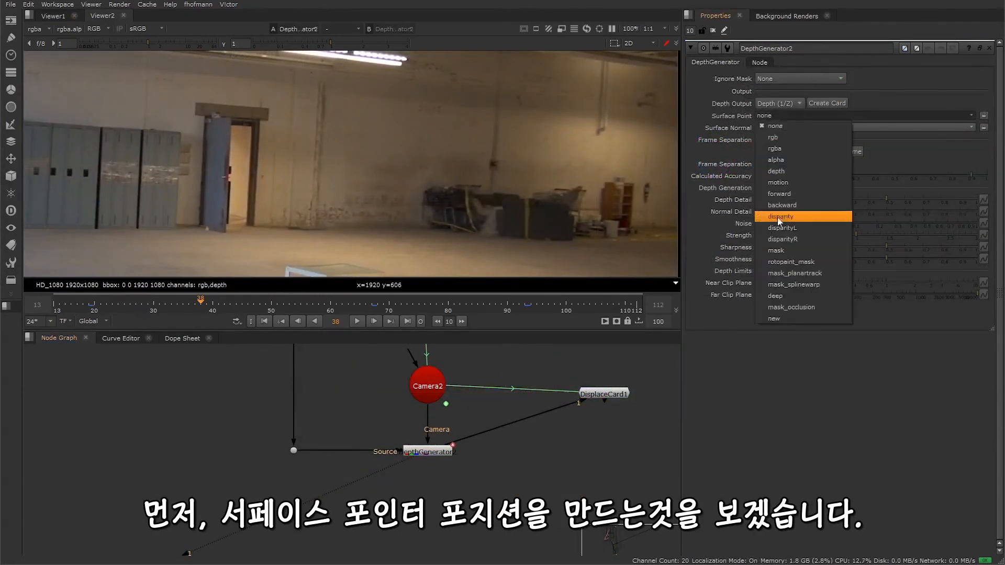
left_click(780, 320)
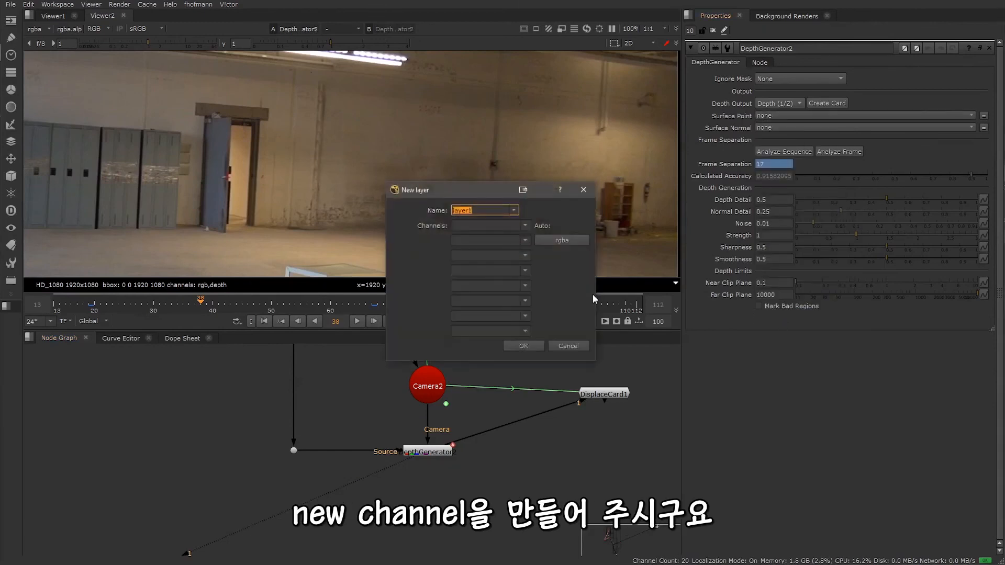
type("Position")
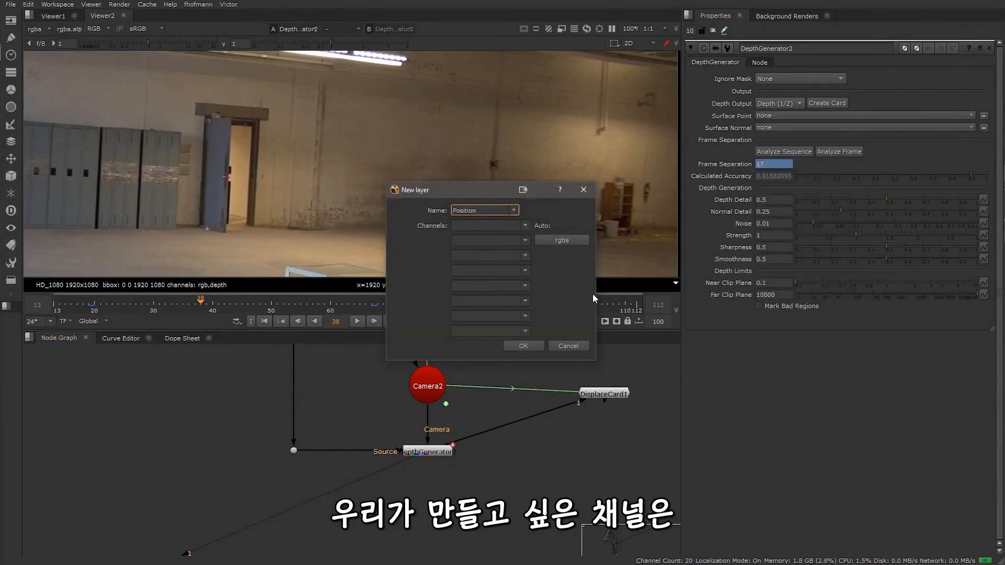
left_click(500, 225)
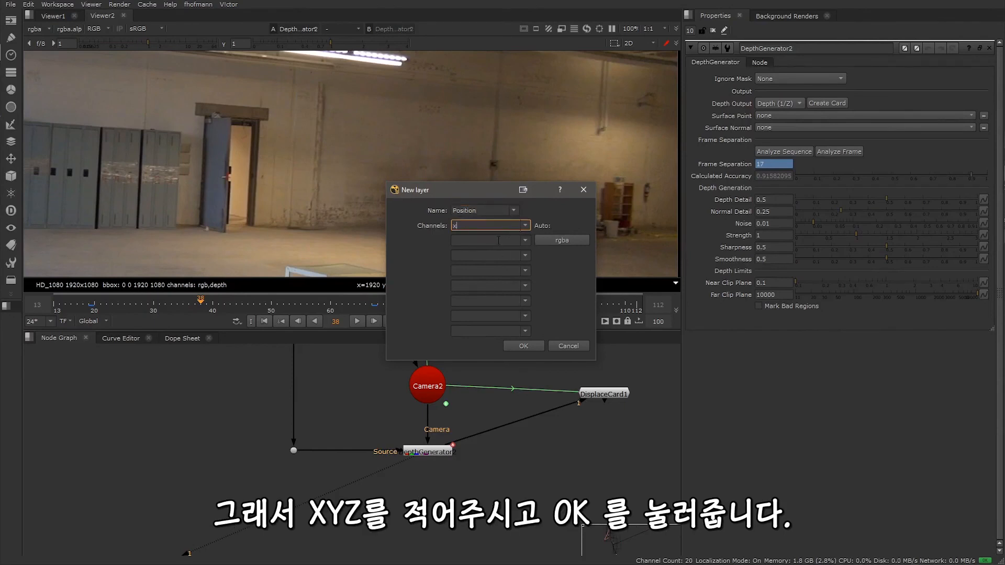
left_click(498, 240)
type("y")
left_click(494, 258)
type("z")
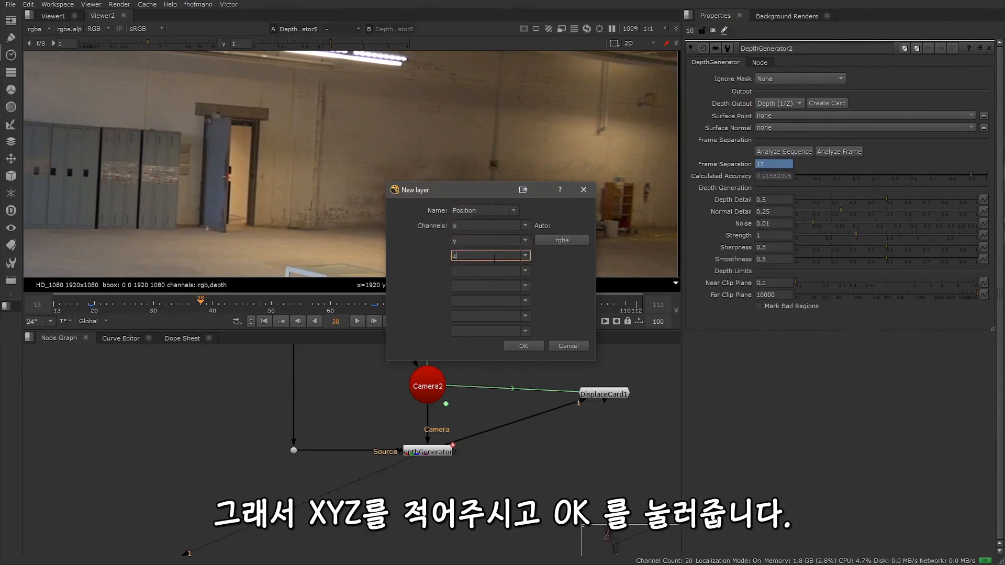
left_click(521, 345)
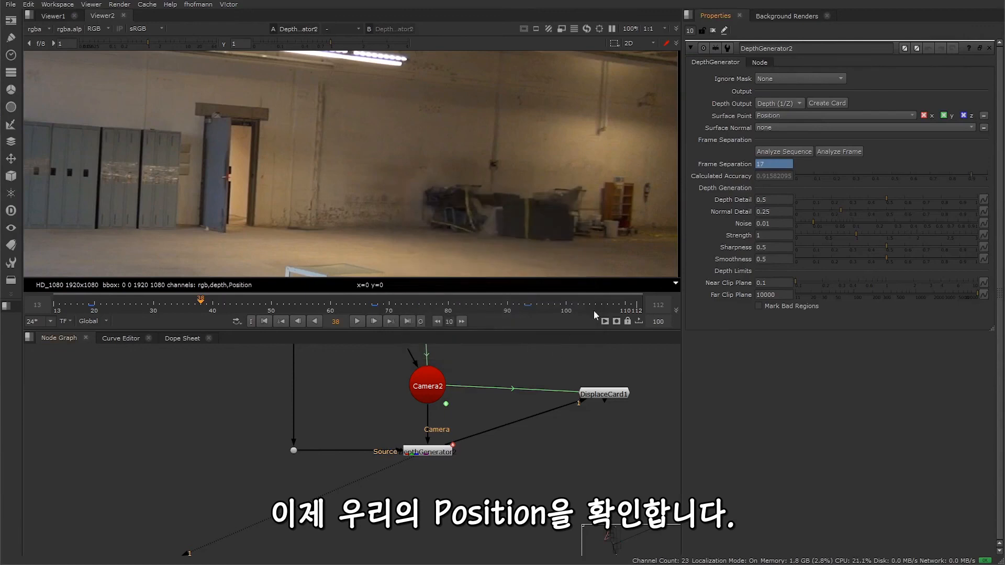
Step: Display the Position layer across the whole frame in the viewer, and return the viewer to rgba
left_click(44, 30)
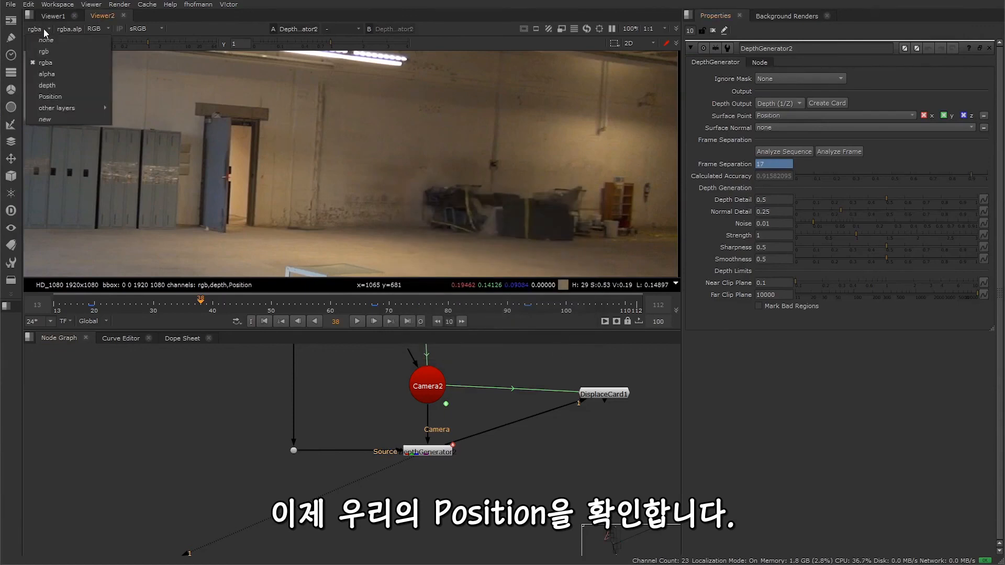
left_click(57, 98)
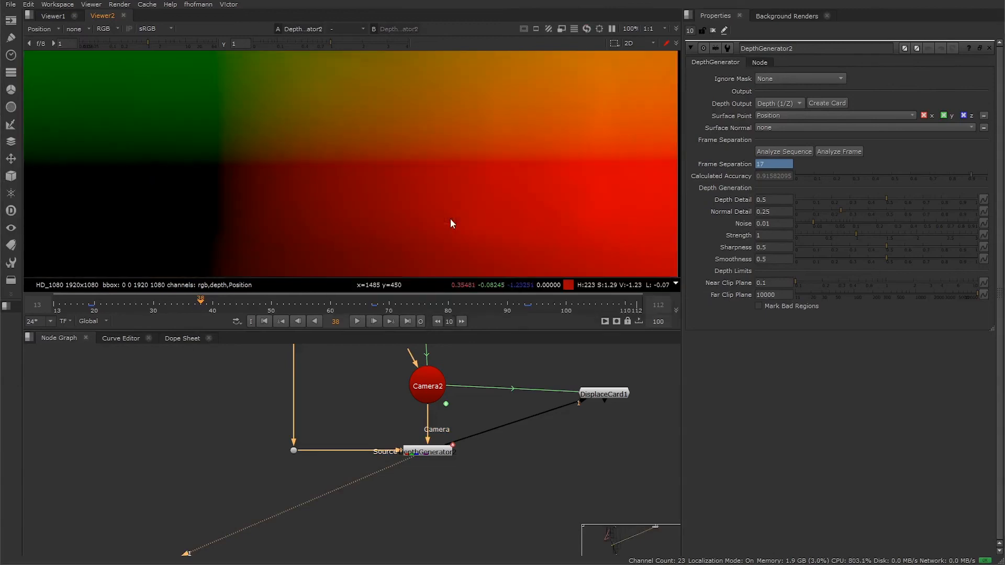
scroll(448, 178, "down", 1)
scroll(448, 177, "down", 5)
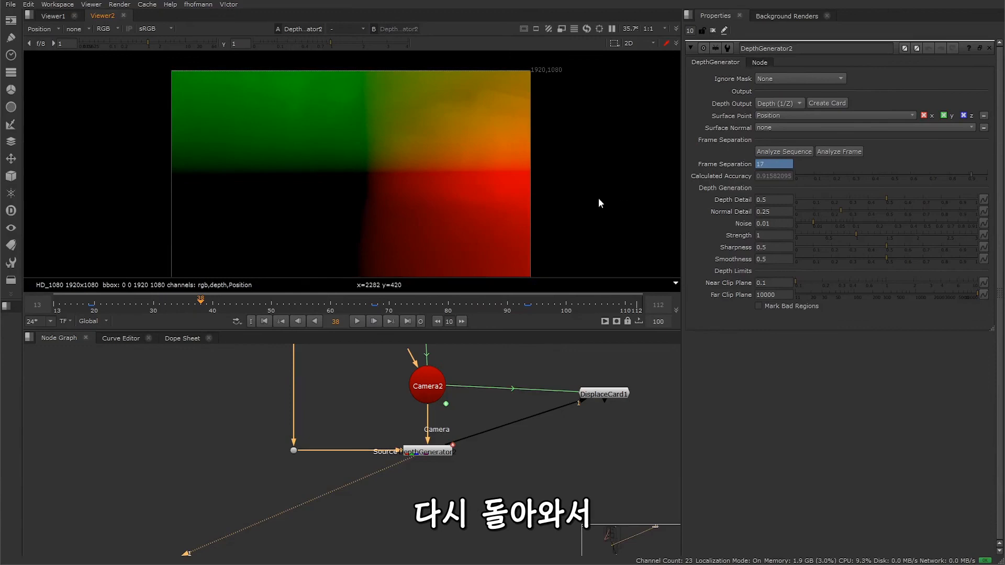
left_click(39, 28)
left_click(51, 60)
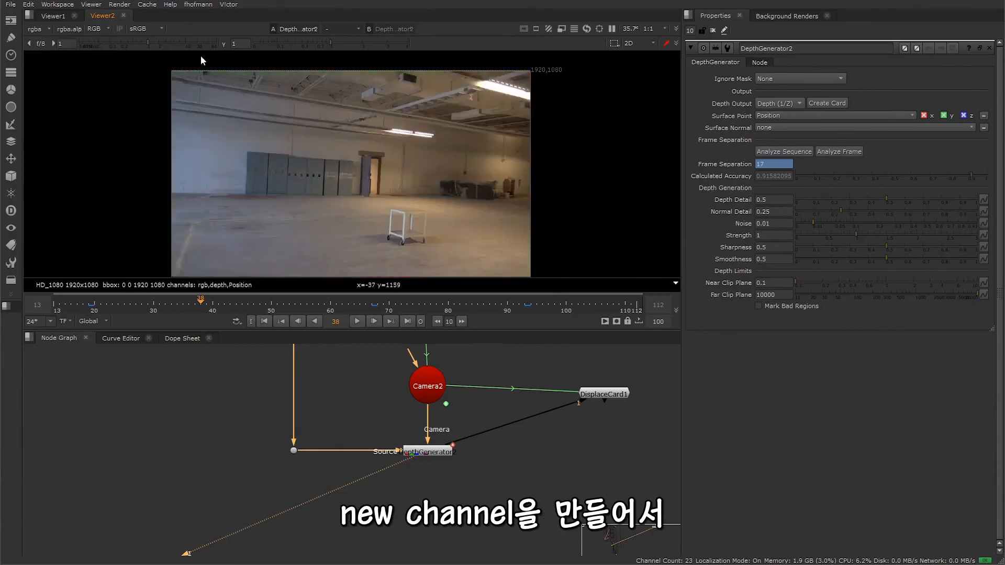
Step: Assign the DepthGenerator's Surface Normal output to a new layer named Normal with channels x, y and z
left_click(784, 125)
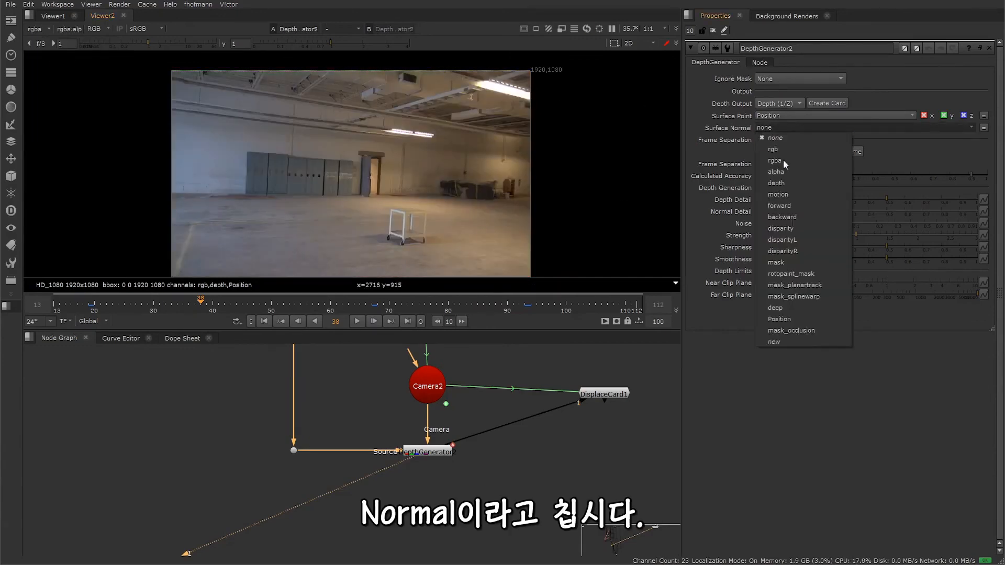
left_click(782, 341)
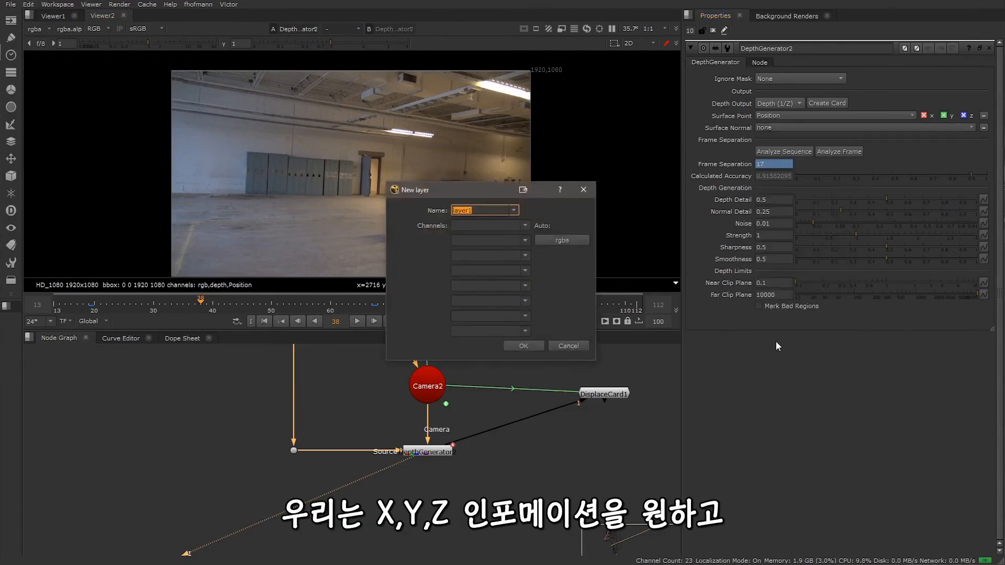
type("Normal")
left_click(501, 225)
type("x")
left_click(491, 243)
type("y")
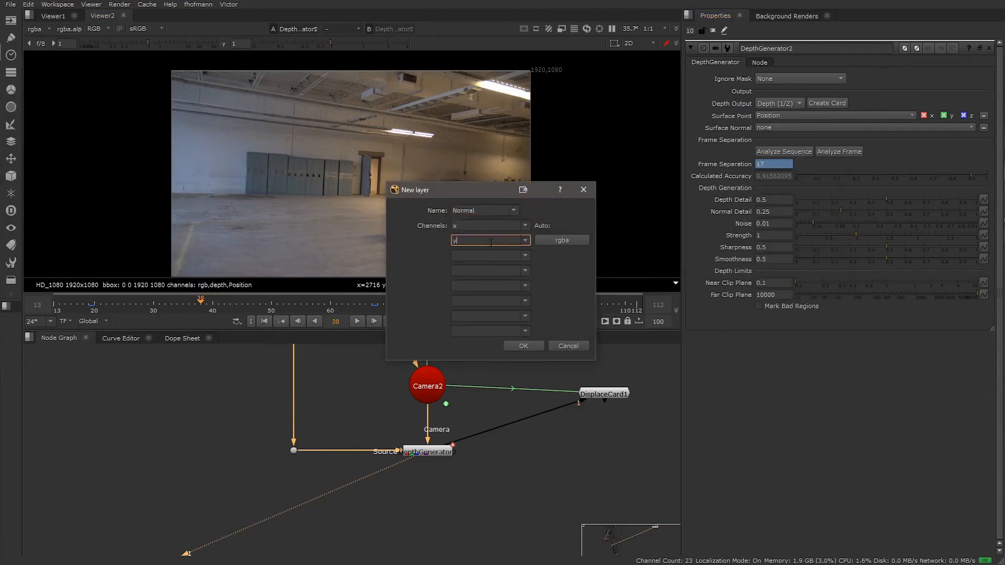
left_click(490, 256)
type("z")
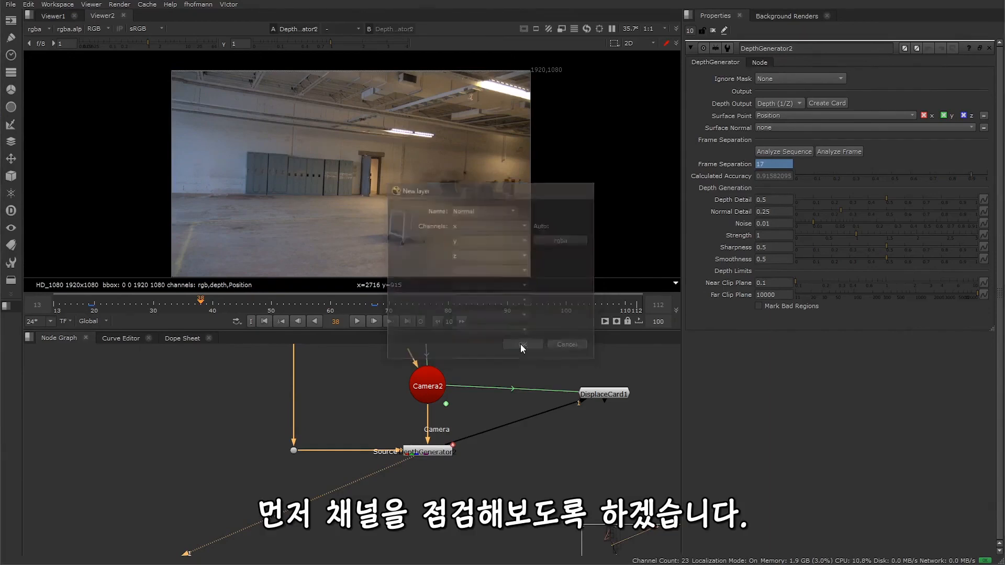
left_click(521, 346)
Step: Display the Normal layer in the viewer and lower the DepthGenerator's Normal Detail
left_click(44, 29)
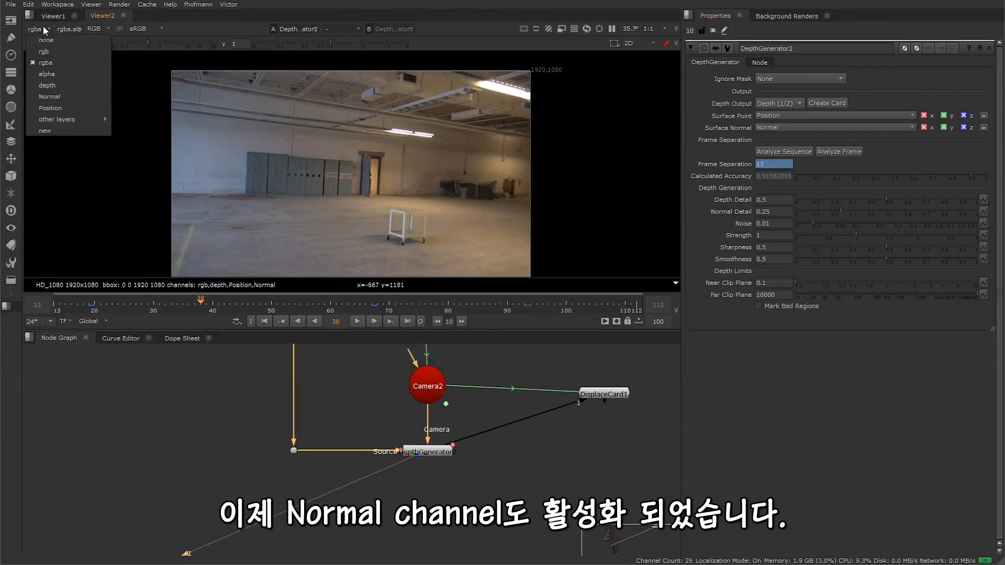
left_click(60, 97)
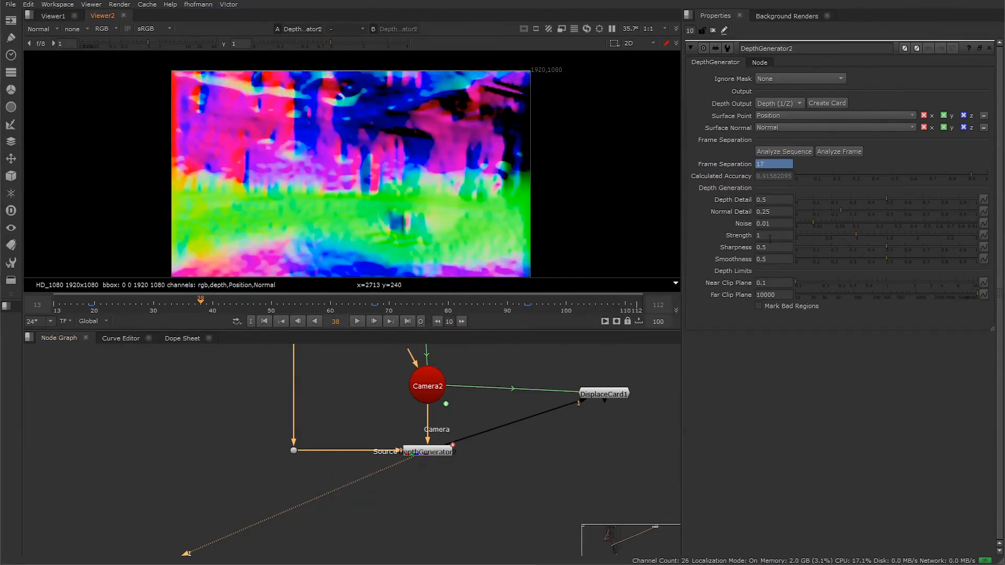
left_click_drag(837, 210, 816, 212)
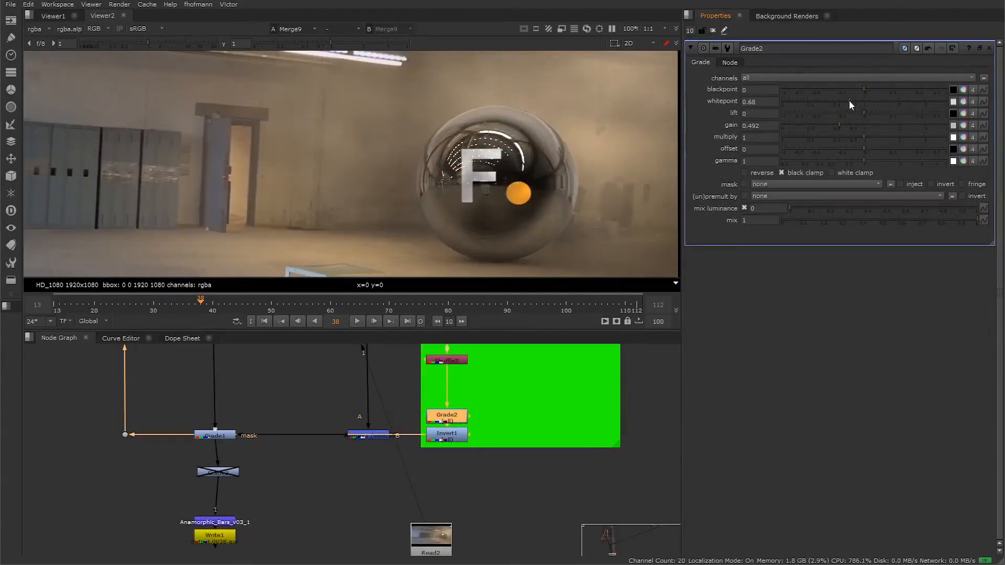
Step: Raise the Grade2 node's whitepoint to 1.52 to thicken the depth-masked fog around the sphere
left_click_drag(849, 101, 890, 103)
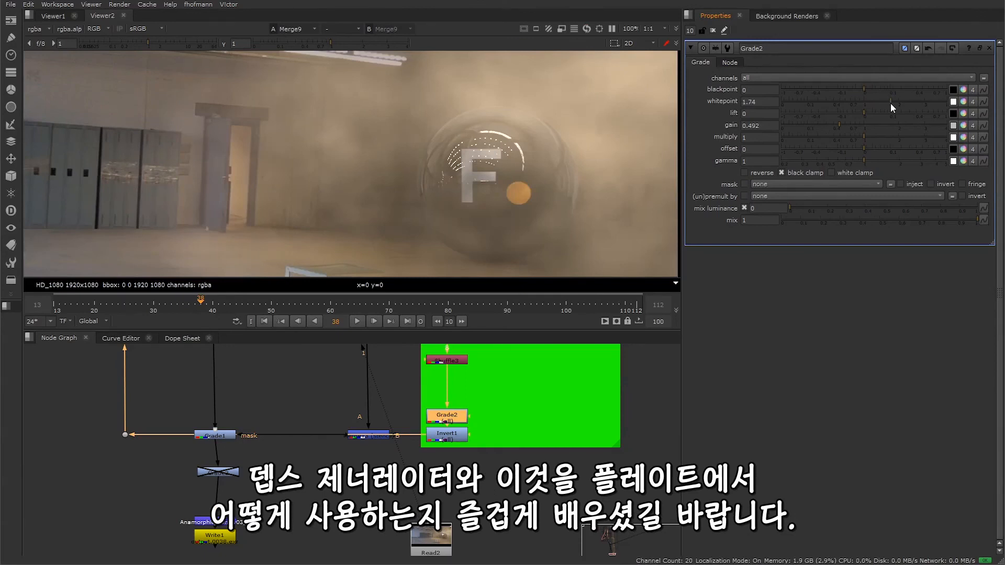
left_click_drag(890, 103, 884, 103)
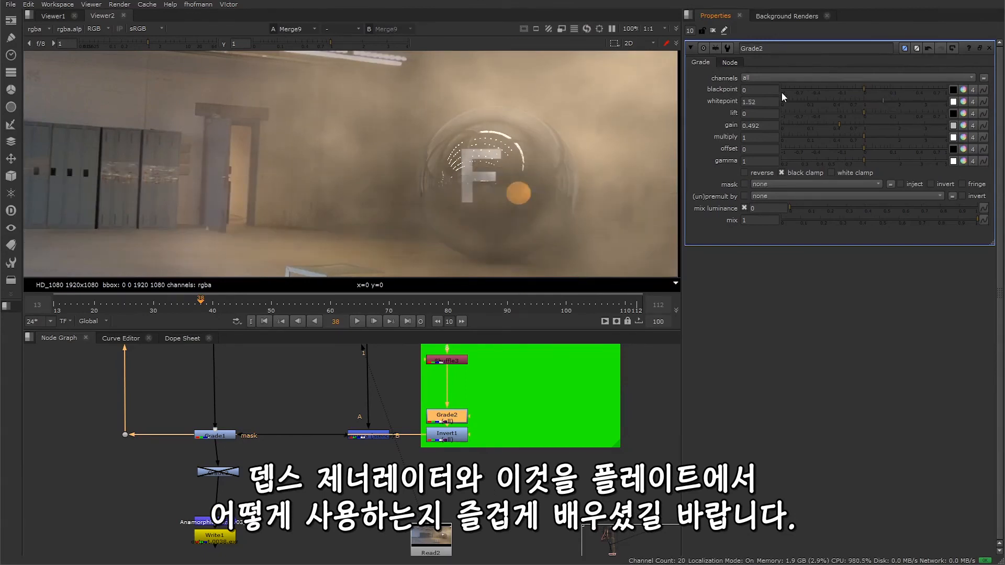